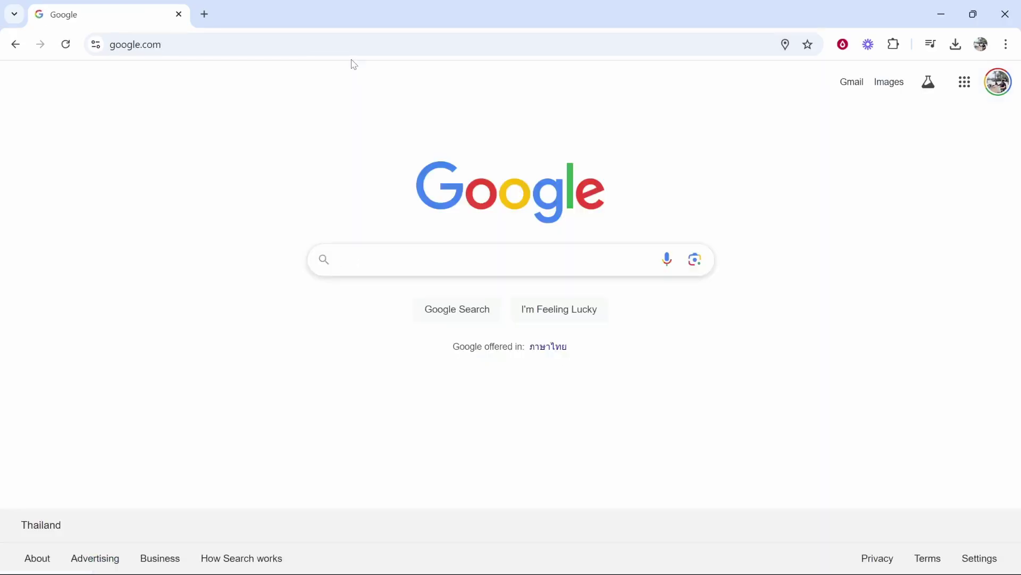
Step: Search Google for 'google sheets' and go to Sheets through the Google apps grid
{"action": "type", "text": "google sheets"}
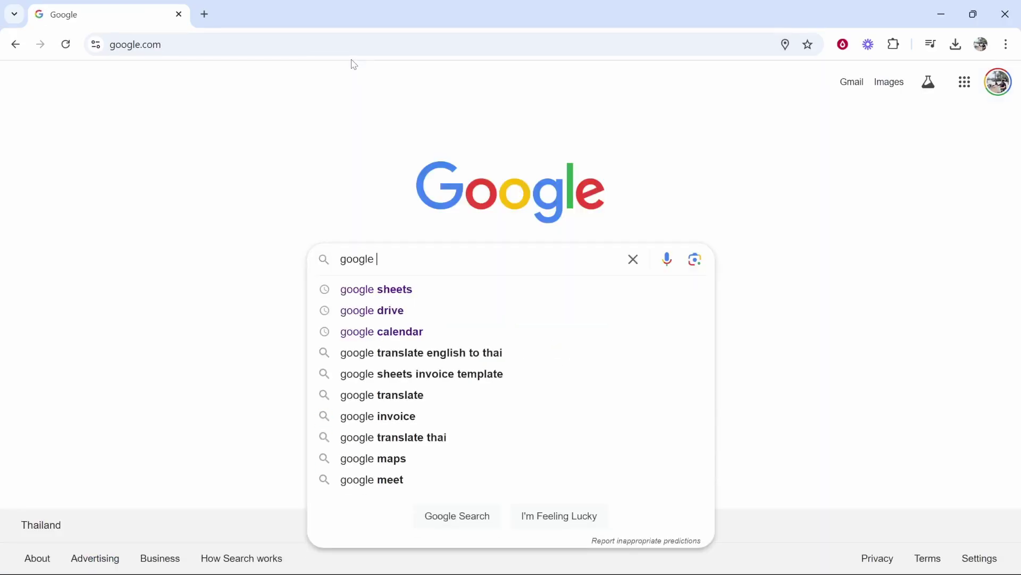
{"action": "key", "text": "Return"}
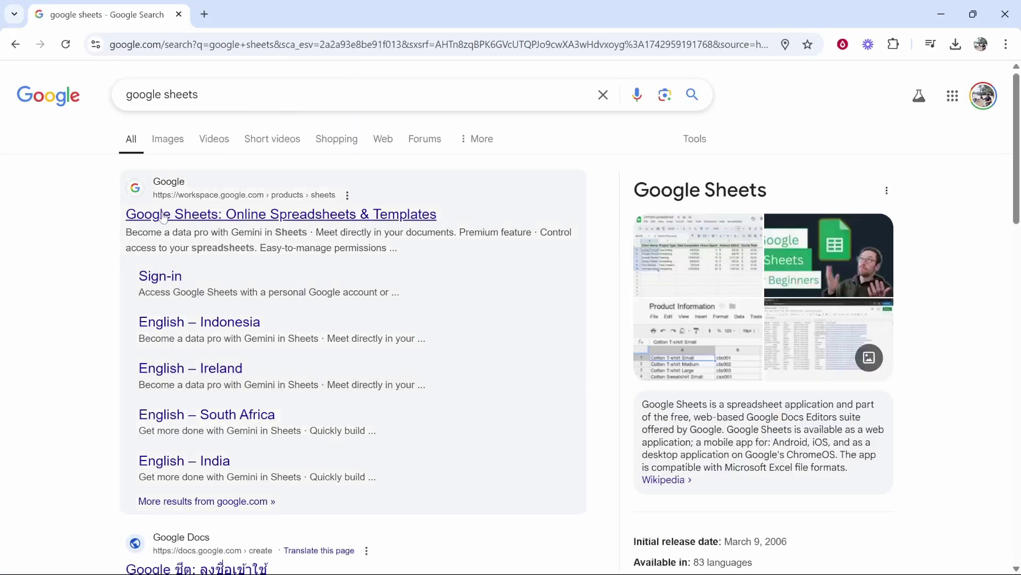
{"action": "left_click", "coordinate": [954, 96]}
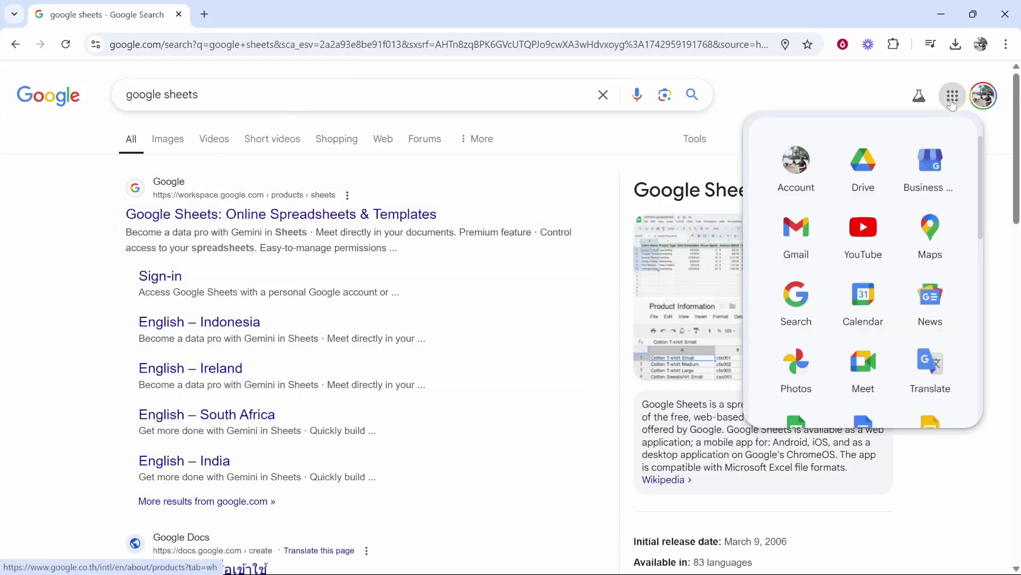
{"action": "scroll", "coordinate": [905, 249], "scroll_direction": "down", "scroll_amount": 3}
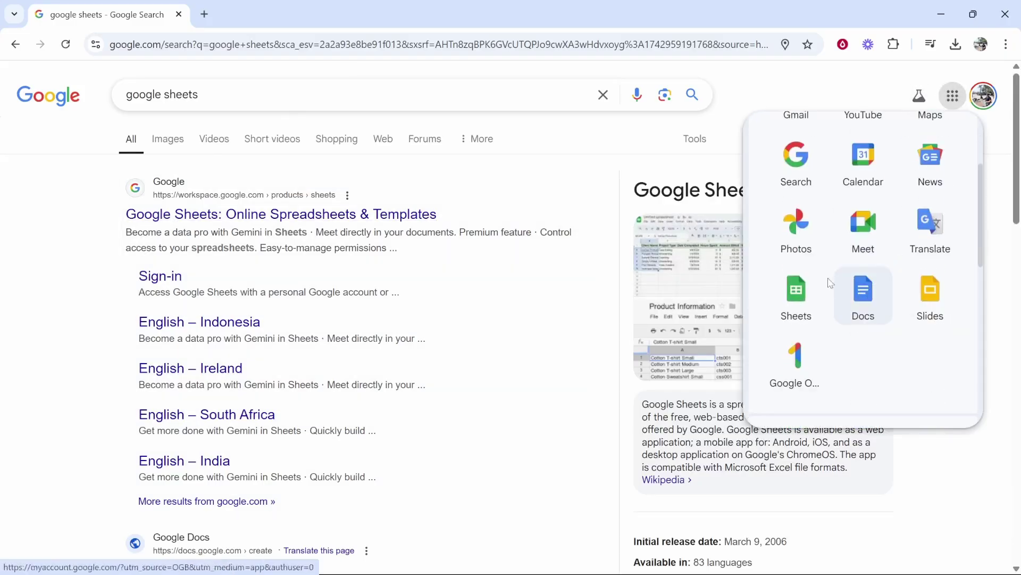
{"action": "left_click", "coordinate": [800, 299]}
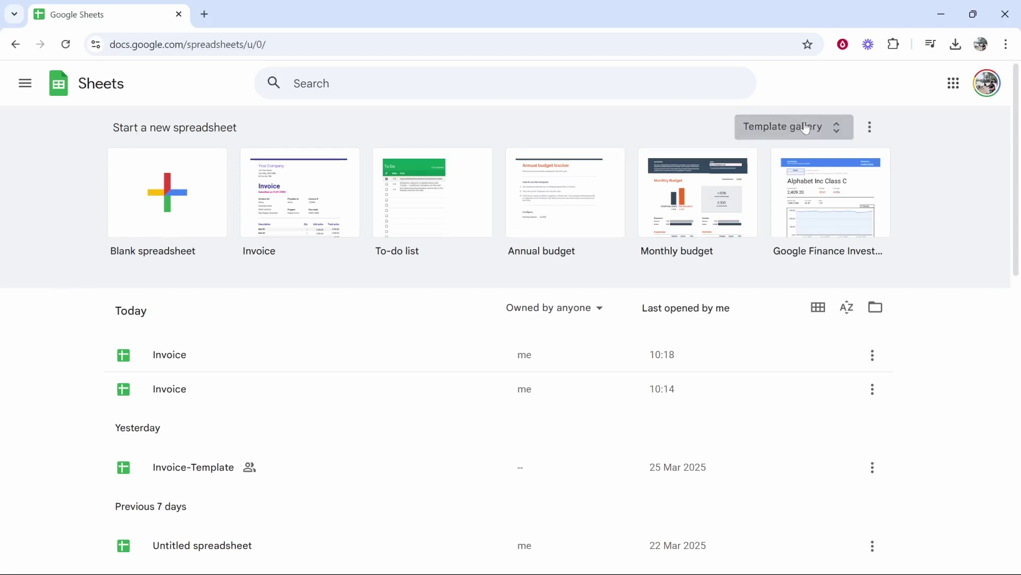
Step: Create a new spreadsheet from the Invoice template in the template gallery's Work section
{"action": "left_click", "coordinate": [823, 133]}
{"action": "scroll", "coordinate": [708, 270], "scroll_direction": "down", "scroll_amount": 11}
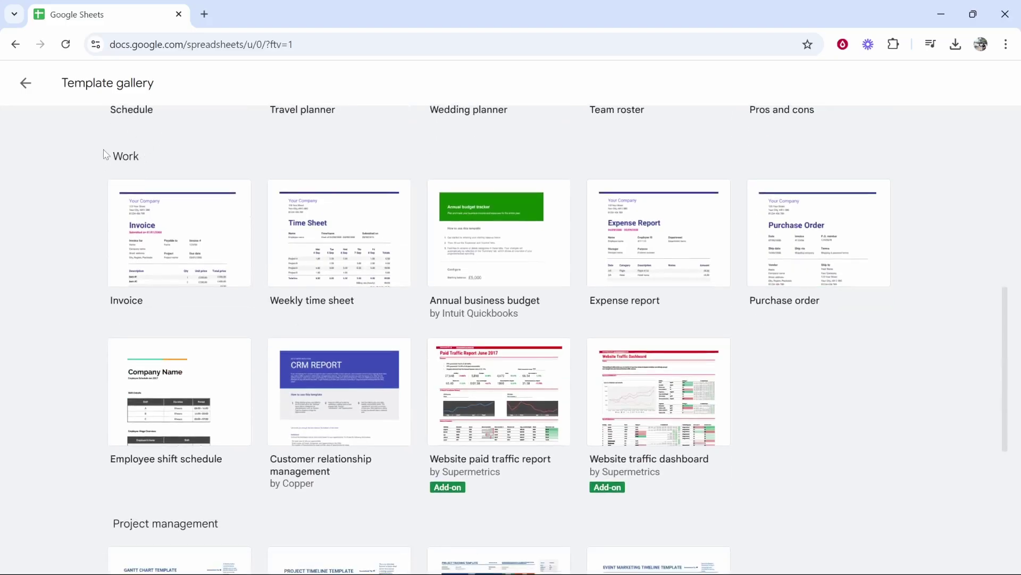
{"action": "left_click", "coordinate": [171, 240]}
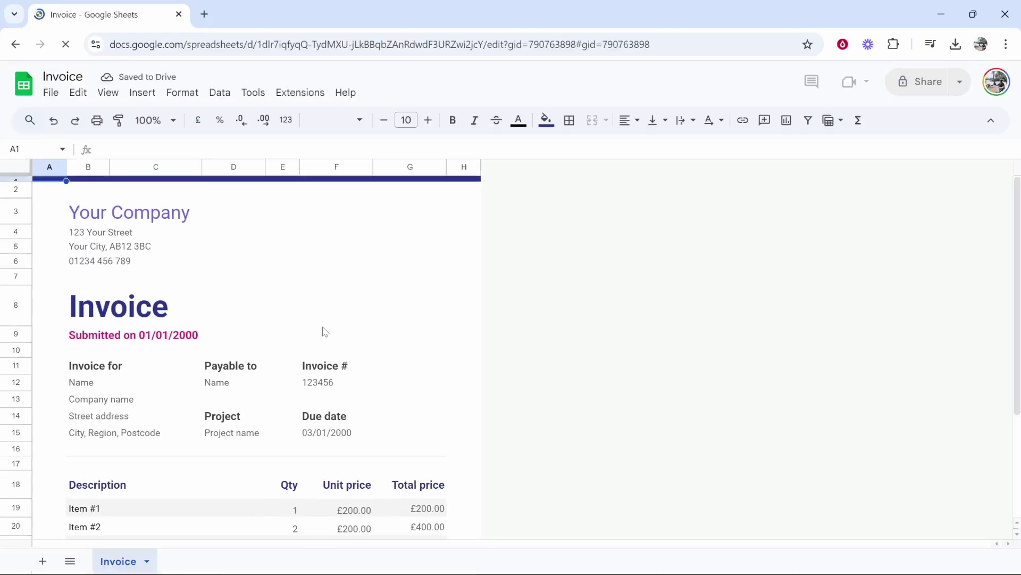
Step: Replace the 'Your Company' placeholder in cell B3 with KnowledgeBase
{"action": "scroll", "coordinate": [415, 361], "scroll_direction": "down", "scroll_amount": 2}
{"action": "scroll", "coordinate": [415, 360], "scroll_direction": "down", "scroll_amount": 2}
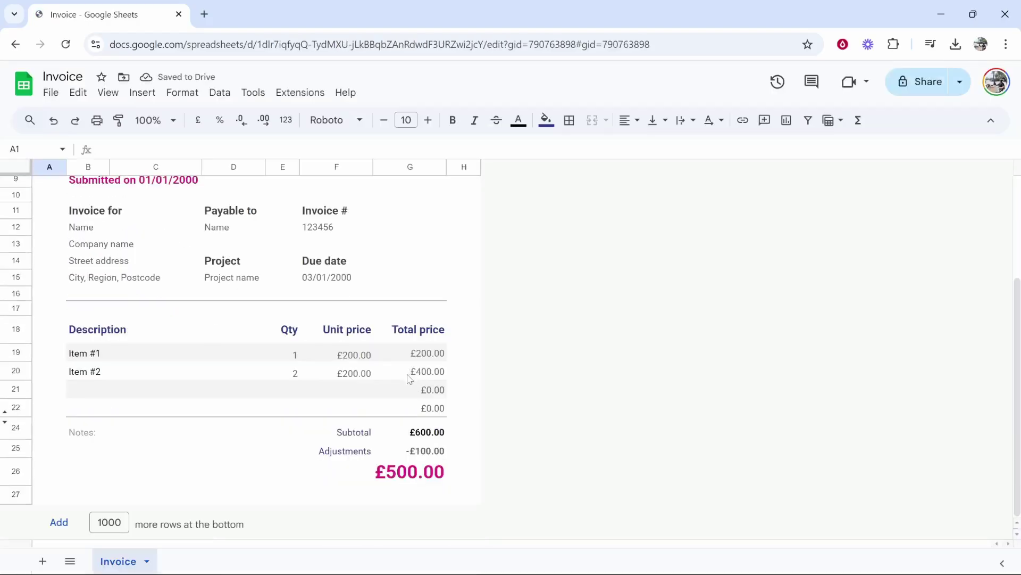
{"action": "scroll", "coordinate": [290, 351], "scroll_direction": "up", "scroll_amount": 2}
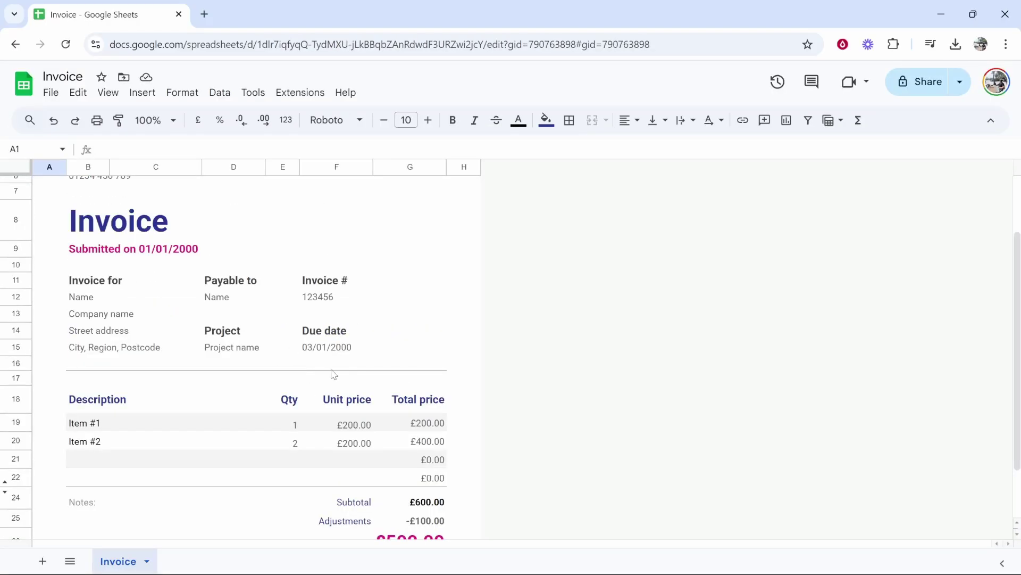
{"action": "scroll", "coordinate": [334, 375], "scroll_direction": "up", "scroll_amount": 3}
{"action": "left_click", "coordinate": [179, 216]}
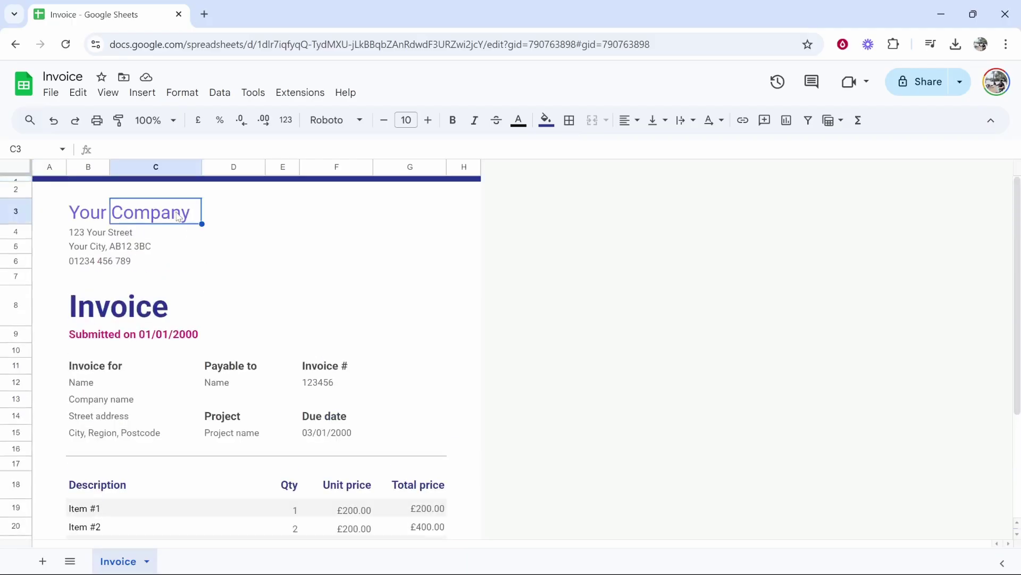
{"action": "left_click", "coordinate": [88, 215]}
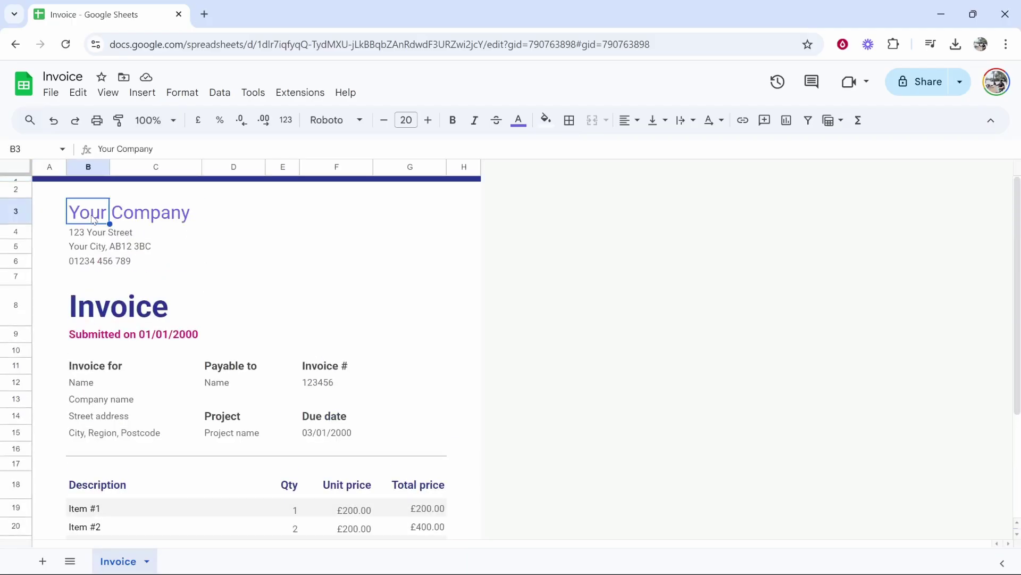
{"action": "double_click", "coordinate": [93, 218]}
{"action": "left_click_drag", "start_coordinate": [193, 211], "coordinate": [77, 211]}
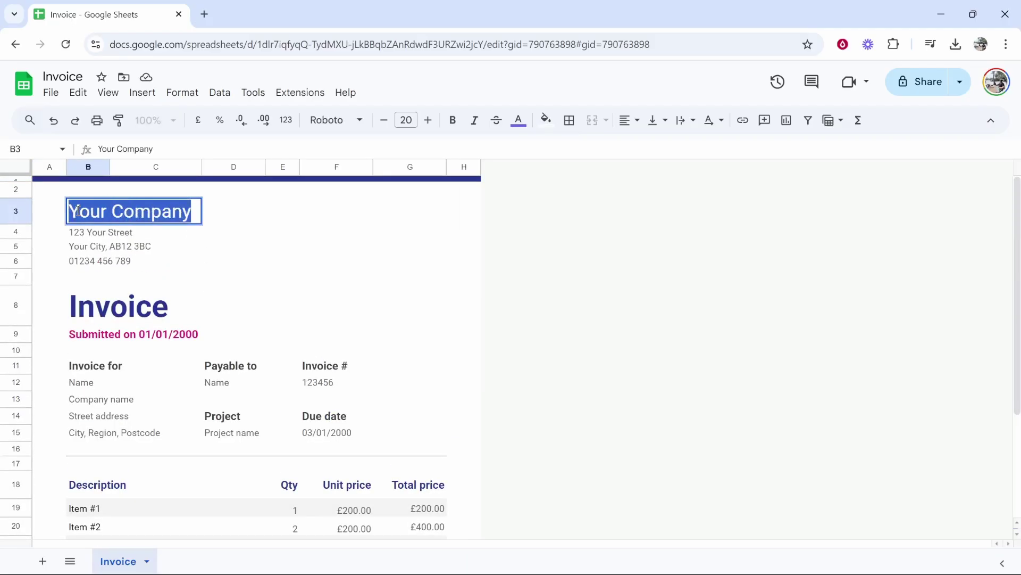
{"action": "type", "text": "Know"}
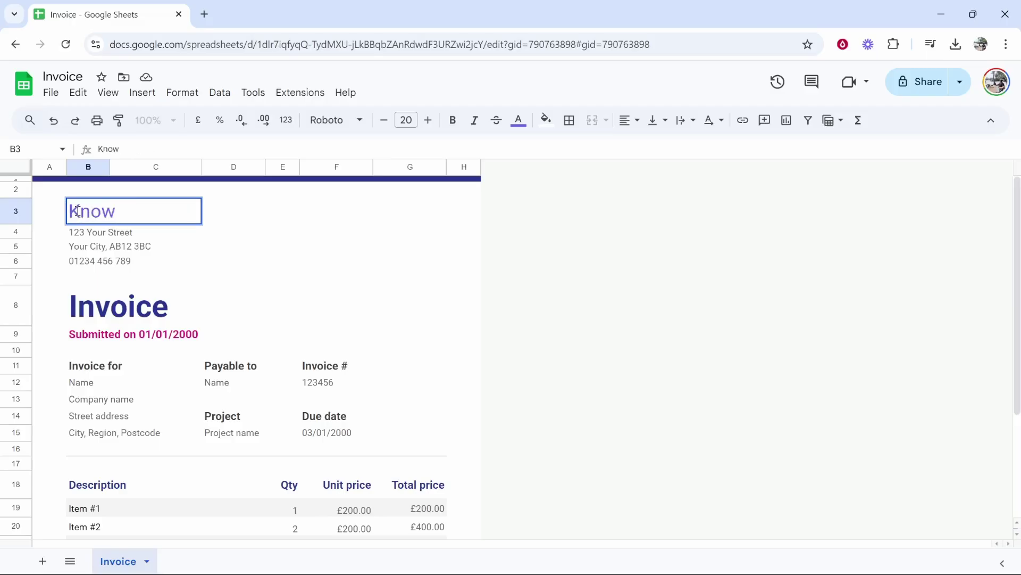
{"action": "type", "text": "ledgeBase"}
{"action": "key", "text": "Return"}
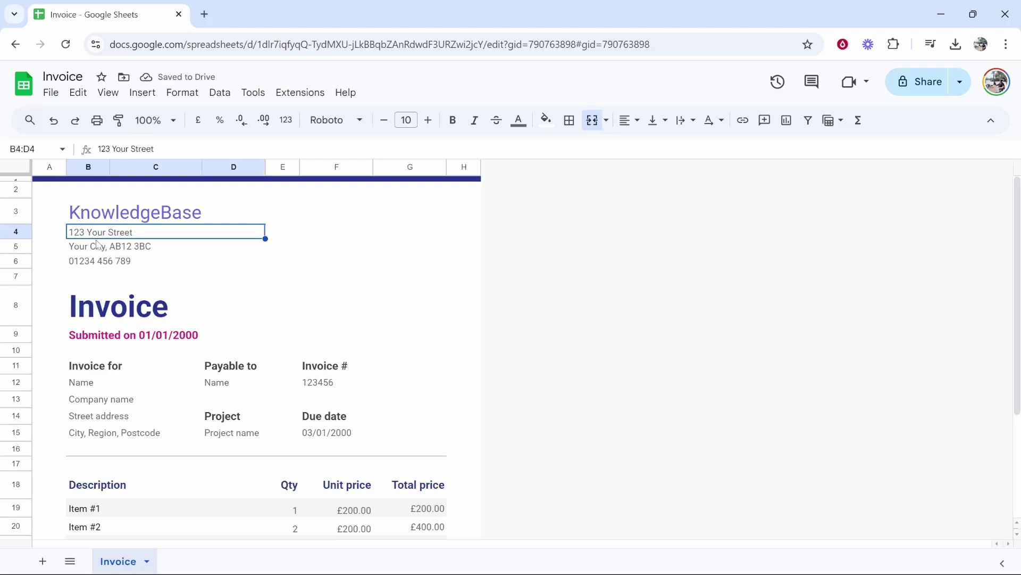
Step: Change the KnowledgeBase company name text colour to black
{"action": "scroll", "coordinate": [194, 300], "scroll_direction": "down", "scroll_amount": 3}
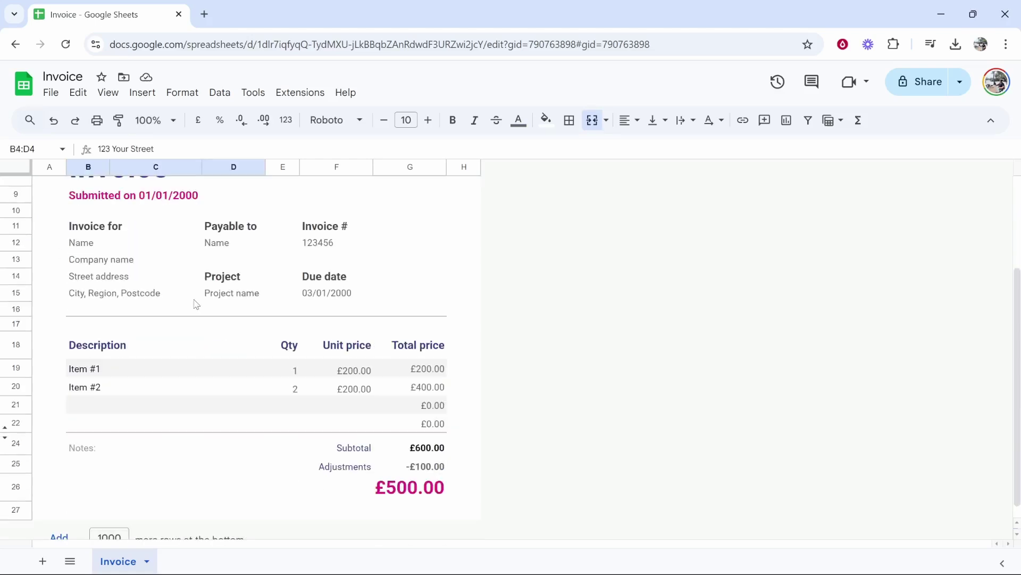
{"action": "scroll", "coordinate": [187, 292], "scroll_direction": "up", "scroll_amount": 3}
{"action": "double_click", "coordinate": [83, 217]}
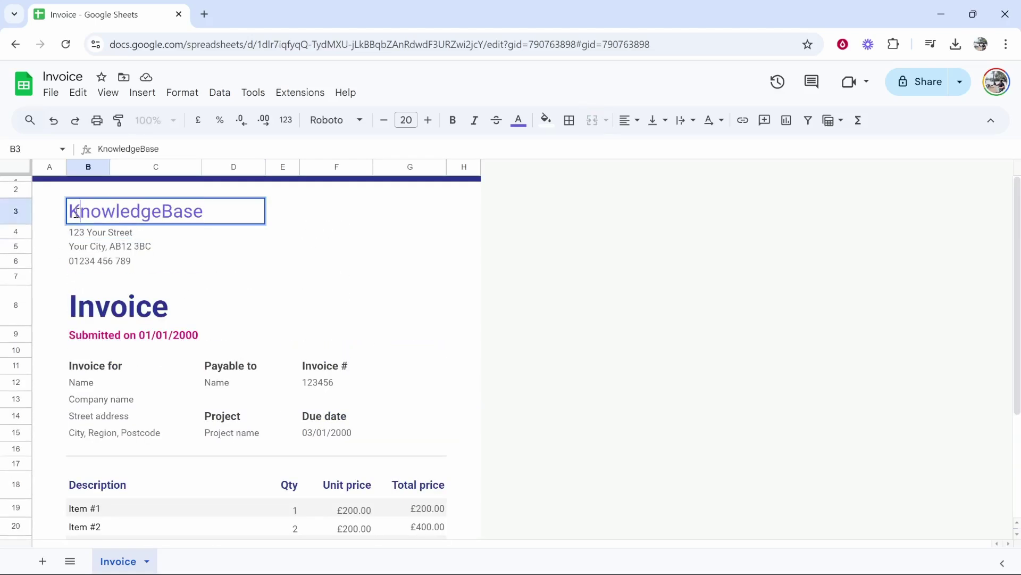
{"action": "left_click_drag", "start_coordinate": [76, 212], "coordinate": [218, 231]}
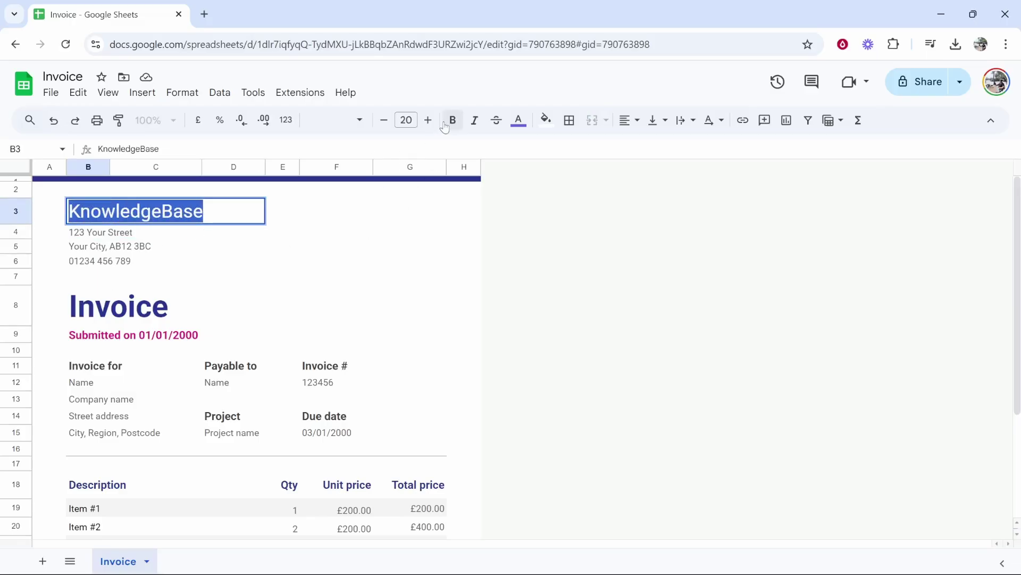
{"action": "left_click", "coordinate": [518, 120]}
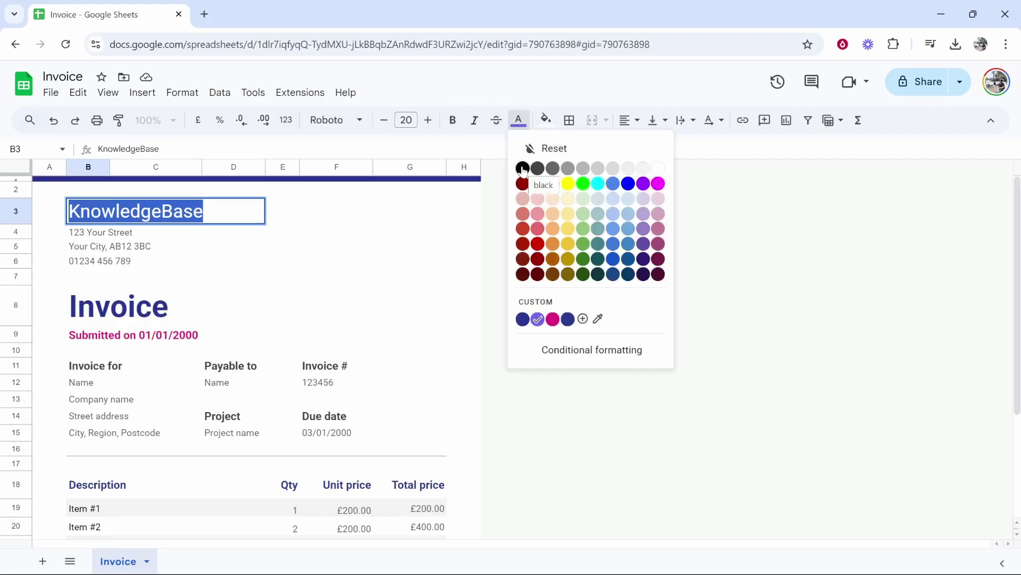
{"action": "left_click", "coordinate": [523, 170]}
{"action": "left_click", "coordinate": [351, 237]}
Step: Change the large Invoice heading text colour to black
{"action": "left_click", "coordinate": [159, 308]}
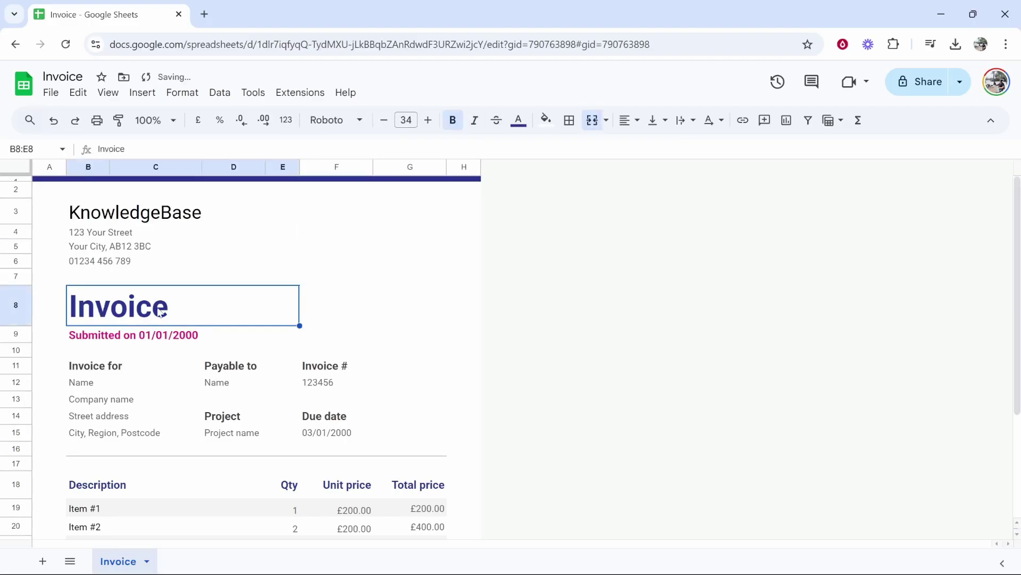
{"action": "left_click_drag", "start_coordinate": [160, 308], "coordinate": [68, 307]}
{"action": "left_click", "coordinate": [540, 124]}
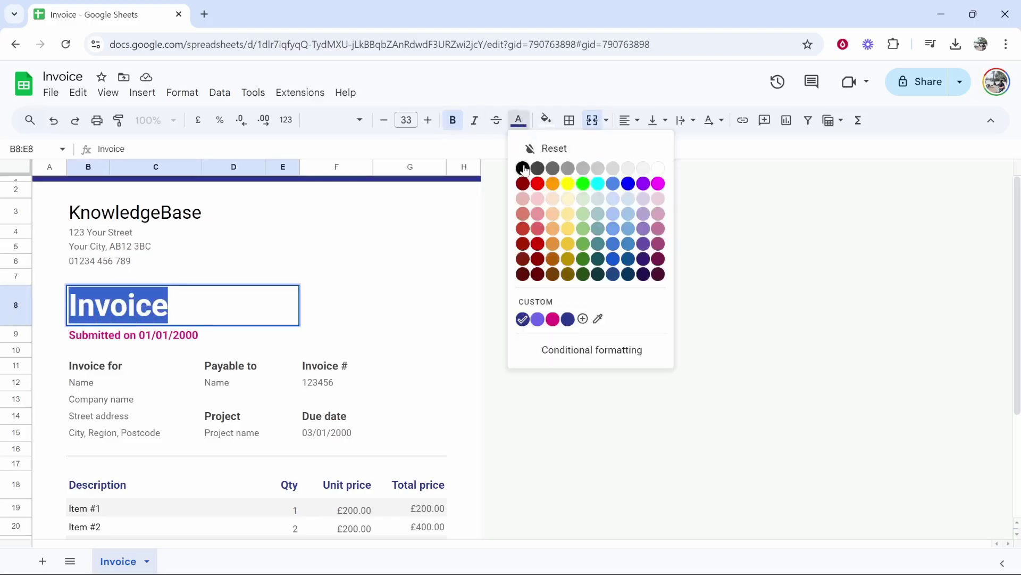
{"action": "left_click", "coordinate": [541, 230]}
{"action": "left_click", "coordinate": [463, 245]}
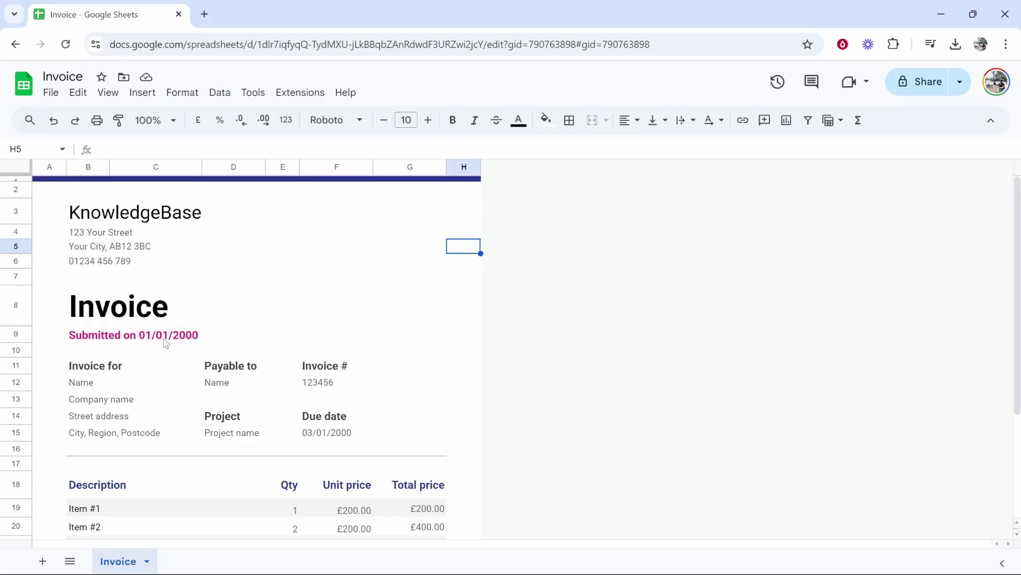
Step: Enter the client's full name under Invoice for
{"action": "key", "text": "Down"}
{"action": "key", "text": "Down"}
{"action": "key", "text": "Down"}
{"action": "key", "text": "Down"}
{"action": "key", "text": "Down"}
{"action": "key", "text": "Down"}
{"action": "key", "text": "Down"}
{"action": "key", "text": "Down"}
{"action": "key", "text": "Down"}
{"action": "key", "text": "Down"}
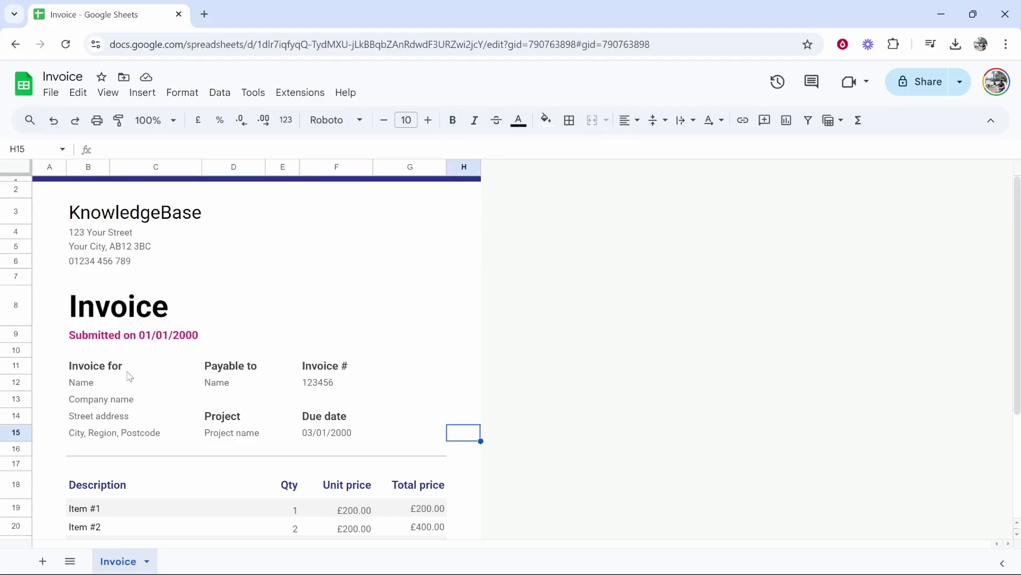
{"action": "left_click", "coordinate": [83, 385]}
{"action": "double_click", "coordinate": [85, 384]}
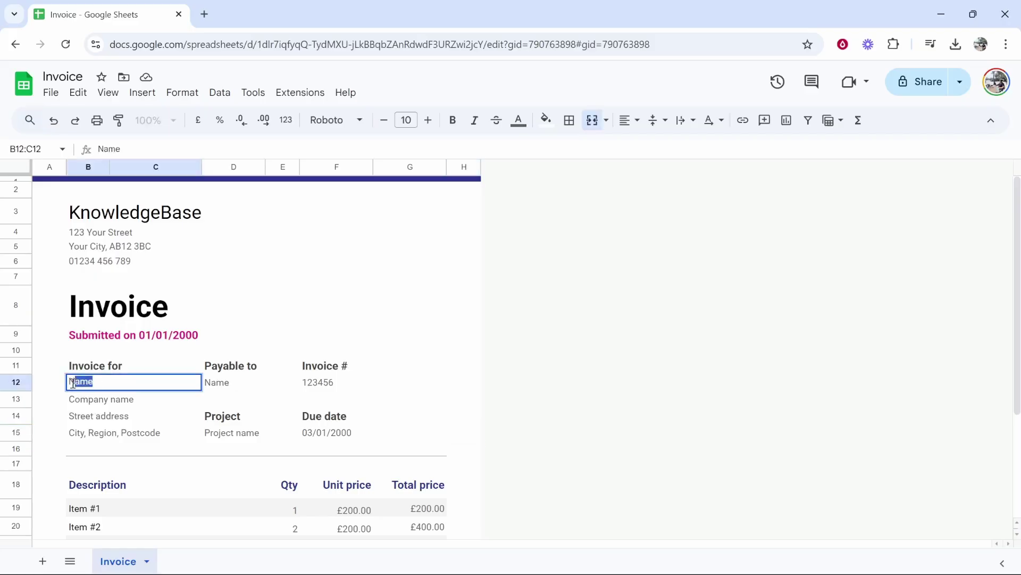
{"action": "type", "text": "John"}
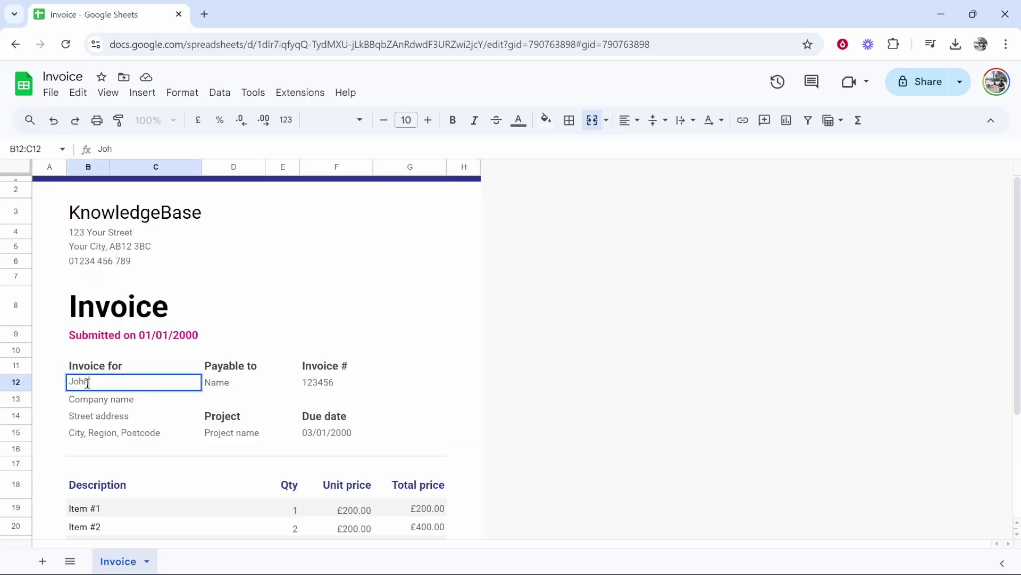
{"action": "type", "text": " Smith"}
{"action": "key", "text": "Return"}
Step: Replace the Name placeholder under Payable to with KnowledgeBase
{"action": "left_click", "coordinate": [248, 373]}
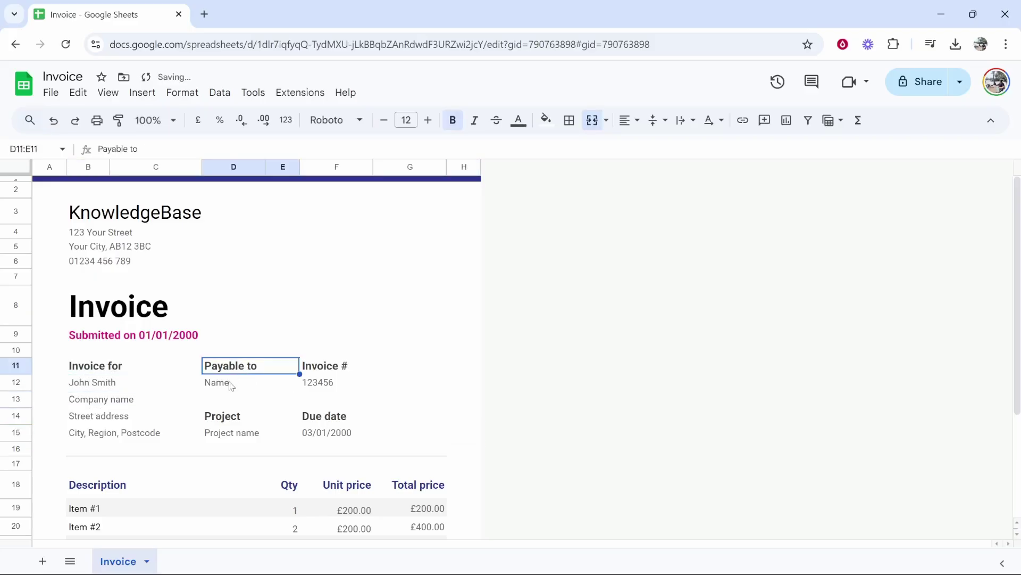
{"action": "left_click", "coordinate": [225, 385]}
{"action": "double_click", "coordinate": [235, 383]}
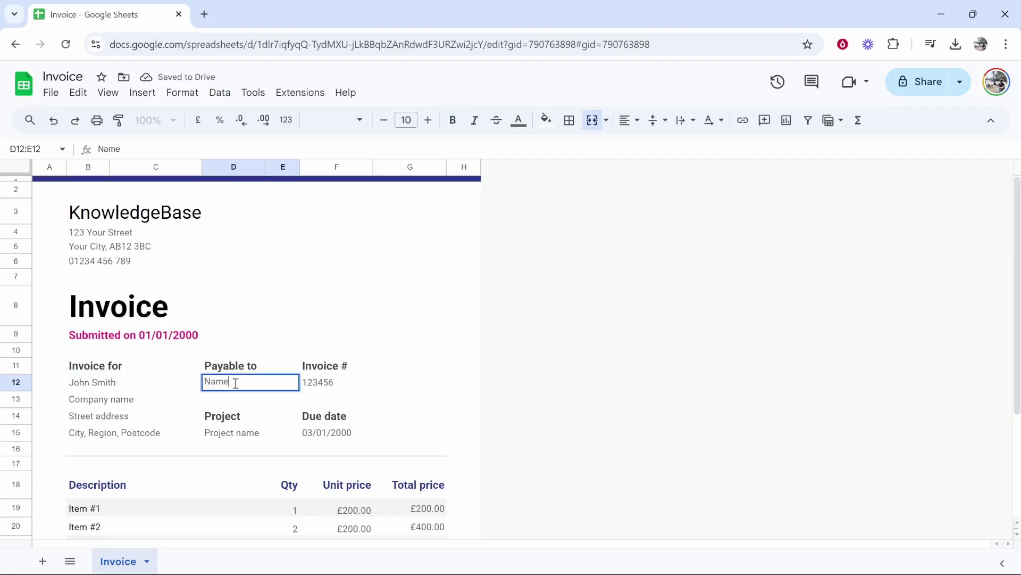
{"action": "left_click_drag", "start_coordinate": [236, 383], "coordinate": [201, 389]}
{"action": "type", "text": "KnowledgeB"}
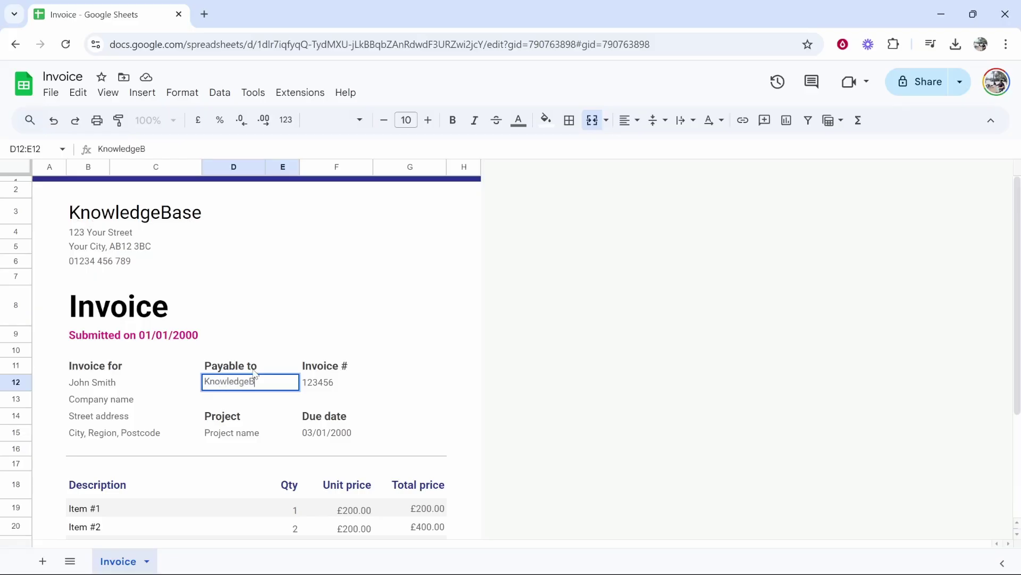
{"action": "type", "text": "ase"}
{"action": "key", "text": "Return"}
Step: Change the invoice number from 123456 to 1
{"action": "left_click", "coordinate": [353, 376]}
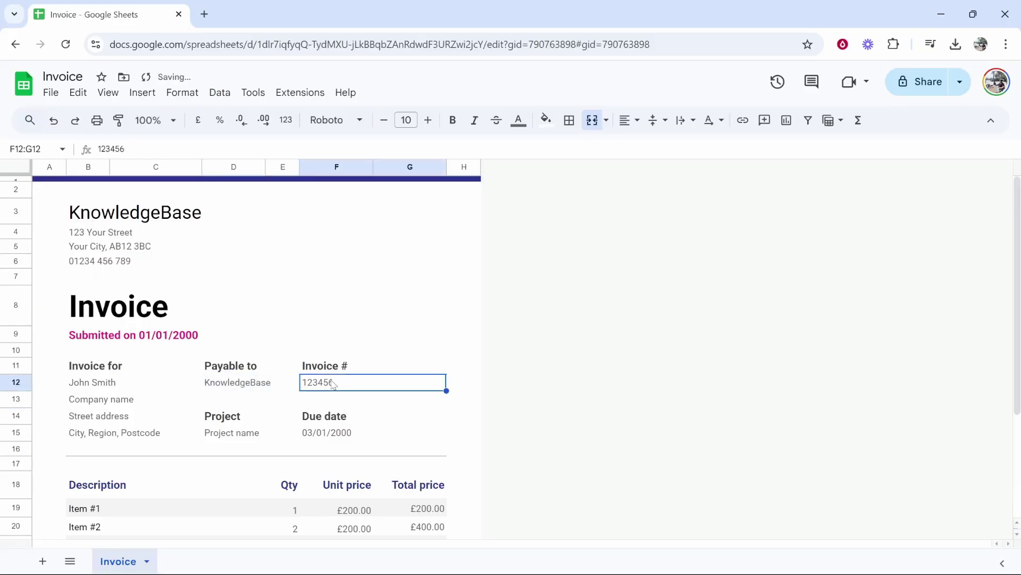
{"action": "double_click", "coordinate": [333, 381]}
{"action": "left_click_drag", "start_coordinate": [333, 381], "coordinate": [307, 381]}
{"action": "type", "text": "1"}
{"action": "left_click", "coordinate": [463, 365]}
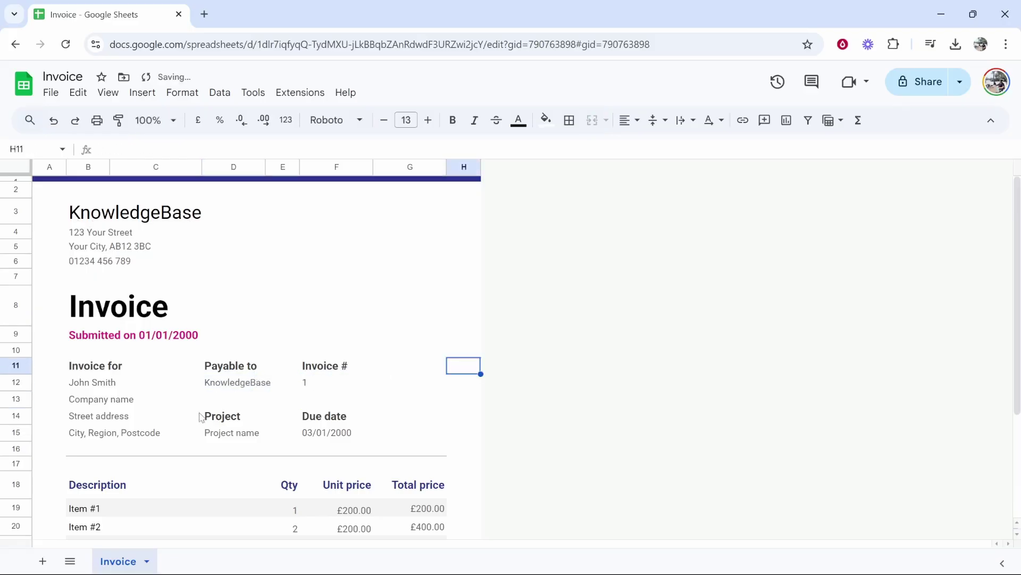
{"action": "scroll", "coordinate": [219, 343], "scroll_direction": "down", "scroll_amount": 1}
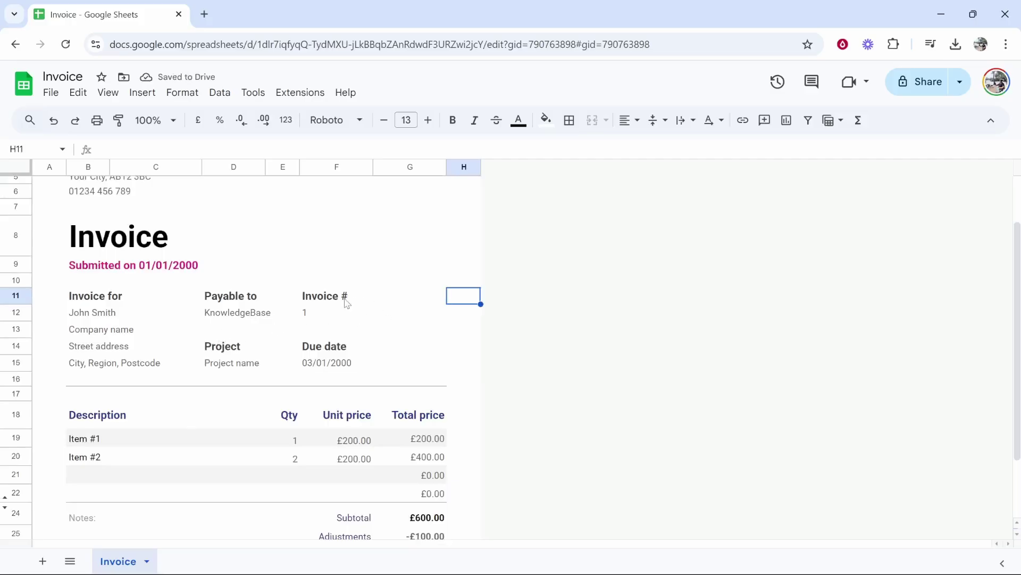
Step: Add 'Payable within 7 days' after the Notes: label on the invoice
{"action": "scroll", "coordinate": [405, 343], "scroll_direction": "down", "scroll_amount": 1}
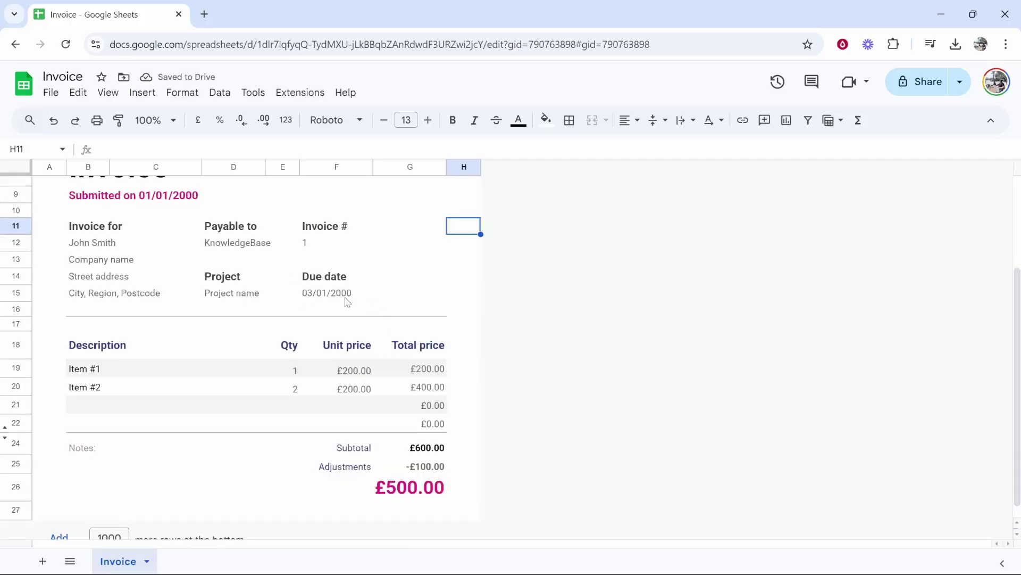
{"action": "scroll", "coordinate": [323, 287], "scroll_direction": "down", "scroll_amount": 1}
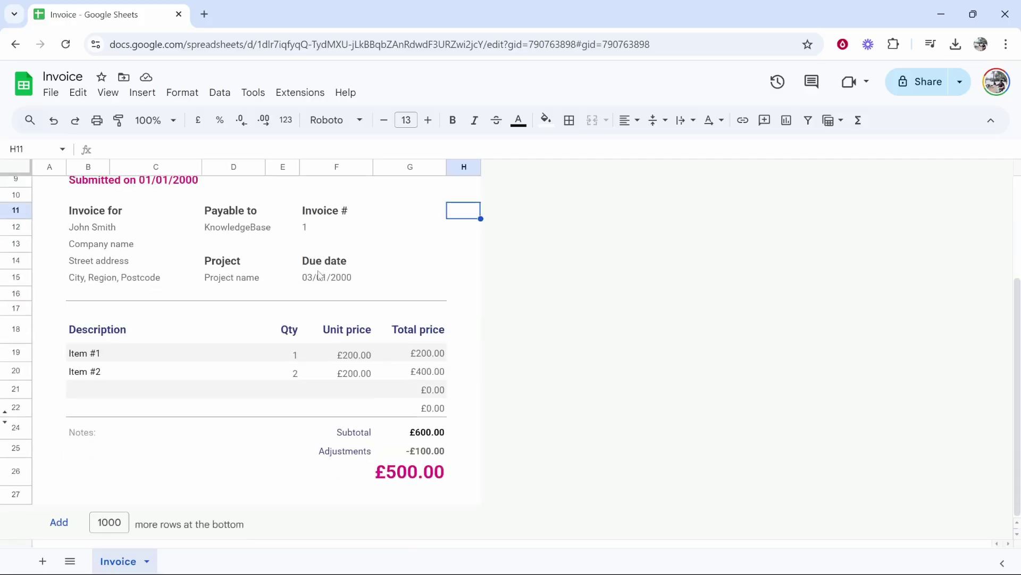
{"action": "left_click", "coordinate": [85, 441]}
{"action": "key", "text": "Return"}
{"action": "type", "text": "Paya"}
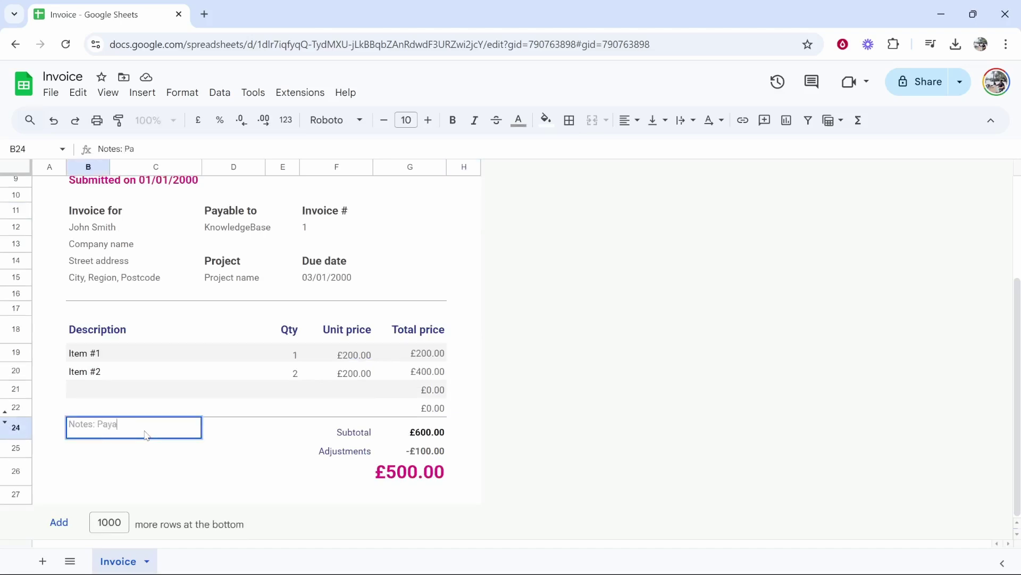
{"action": "type", "text": "ble withing"}
{"action": "key", "text": "BackSpace"}
{"action": "type", "text": "7 days."}
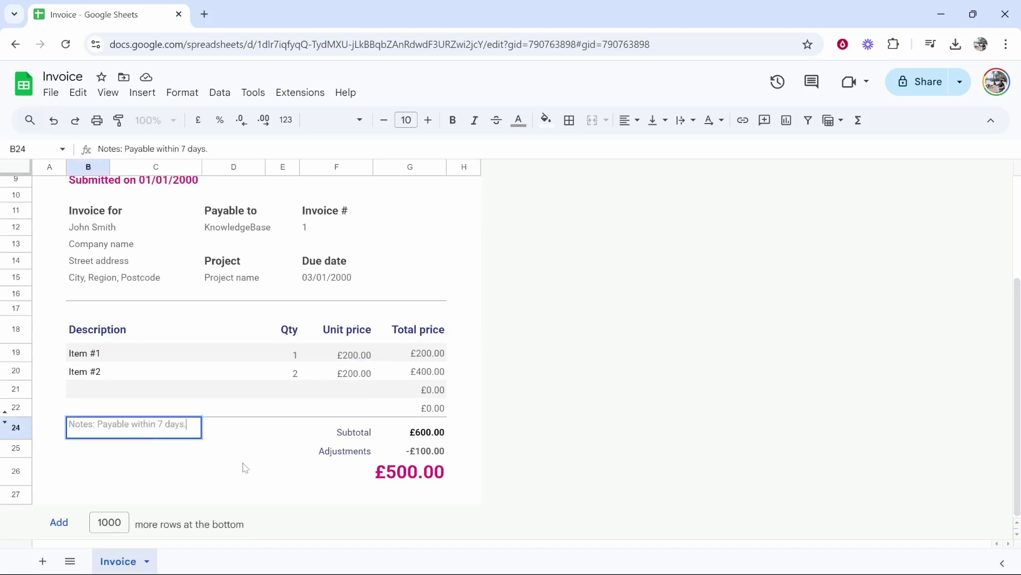
{"action": "left_click", "coordinate": [463, 371]}
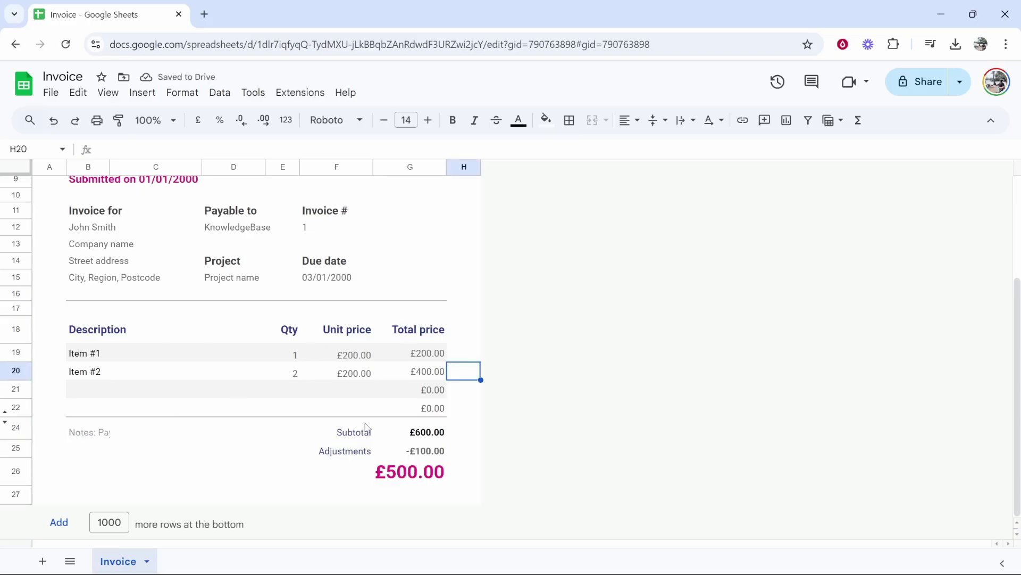
Step: Clear Item #2's description, quantity 2 and £200.00 unit price
{"action": "left_click", "coordinate": [100, 353]}
{"action": "left_click", "coordinate": [126, 373]}
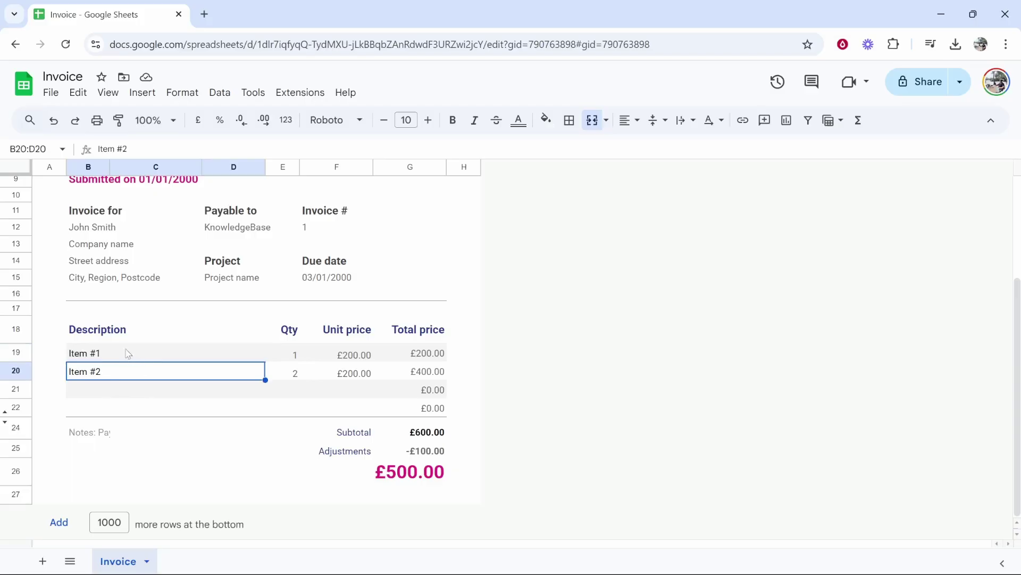
{"action": "double_click", "coordinate": [107, 377]}
{"action": "key", "text": "ctrl+a"}
{"action": "key", "text": "BackSpace"}
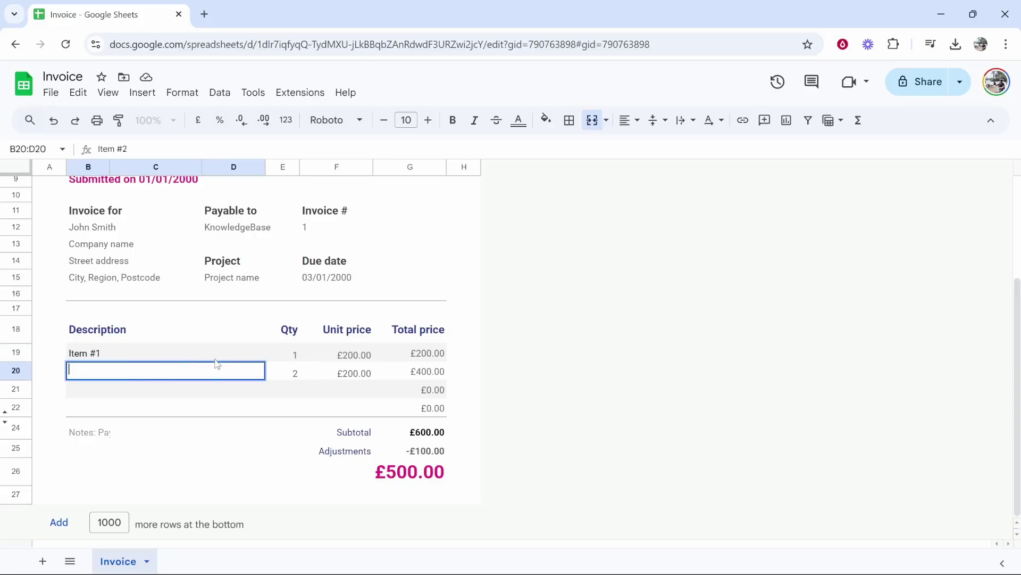
{"action": "left_click", "coordinate": [297, 375]}
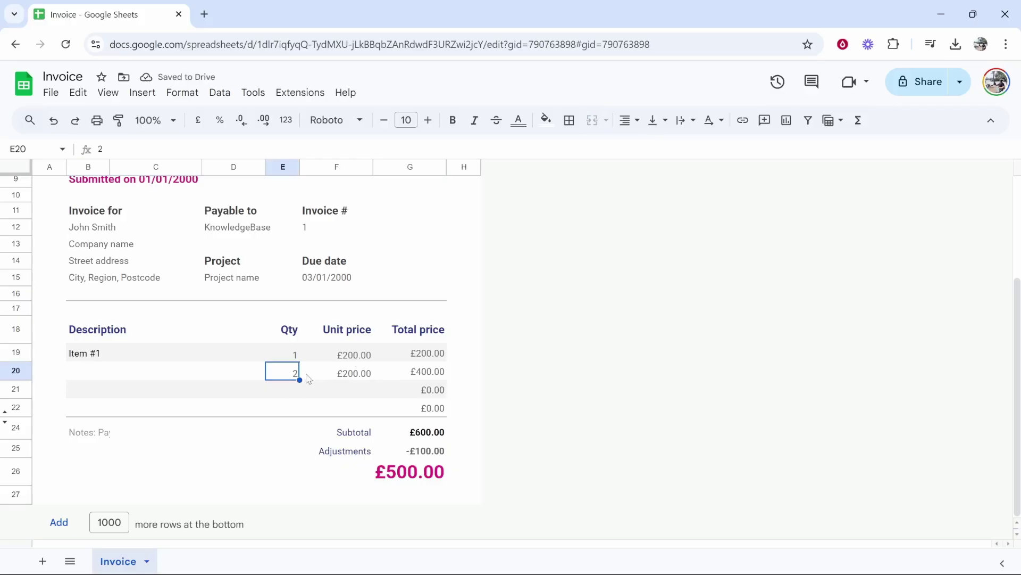
{"action": "key", "text": "Delete"}
{"action": "left_click", "coordinate": [369, 373]}
{"action": "key", "text": "Delete"}
{"action": "left_click", "coordinate": [428, 376]}
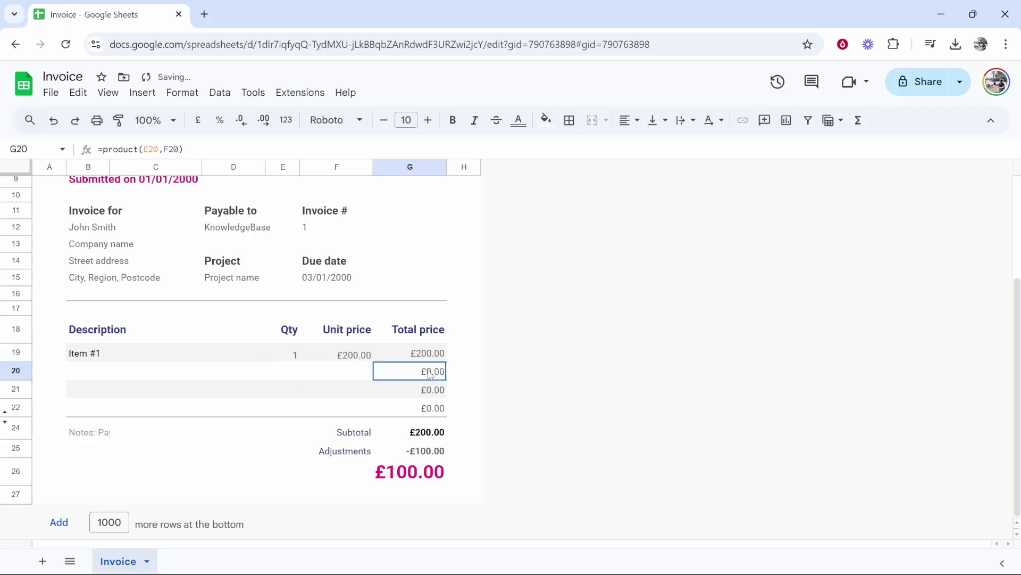
{"action": "key", "text": "Right"}
Step: Rename Item #1 to YouTube Consulting and set its unit price to £500
{"action": "double_click", "coordinate": [99, 352]}
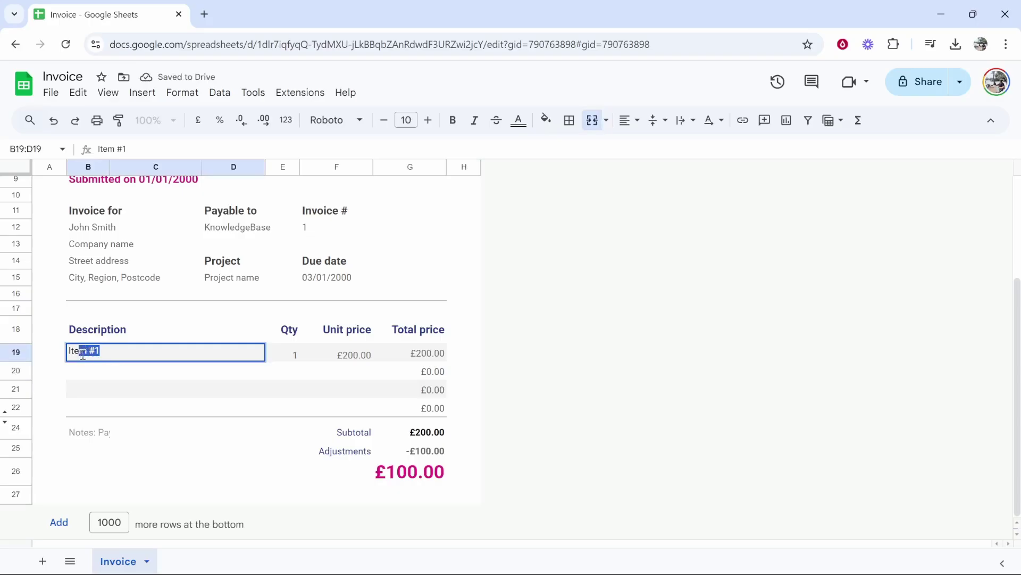
{"action": "type", "text": "You"}
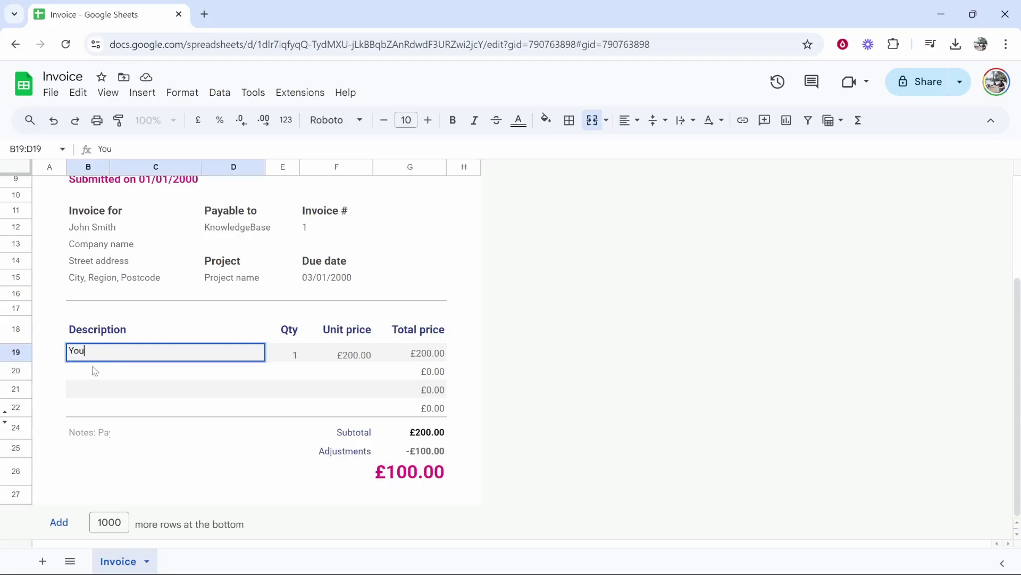
{"action": "type", "text": "Tube Consulting"}
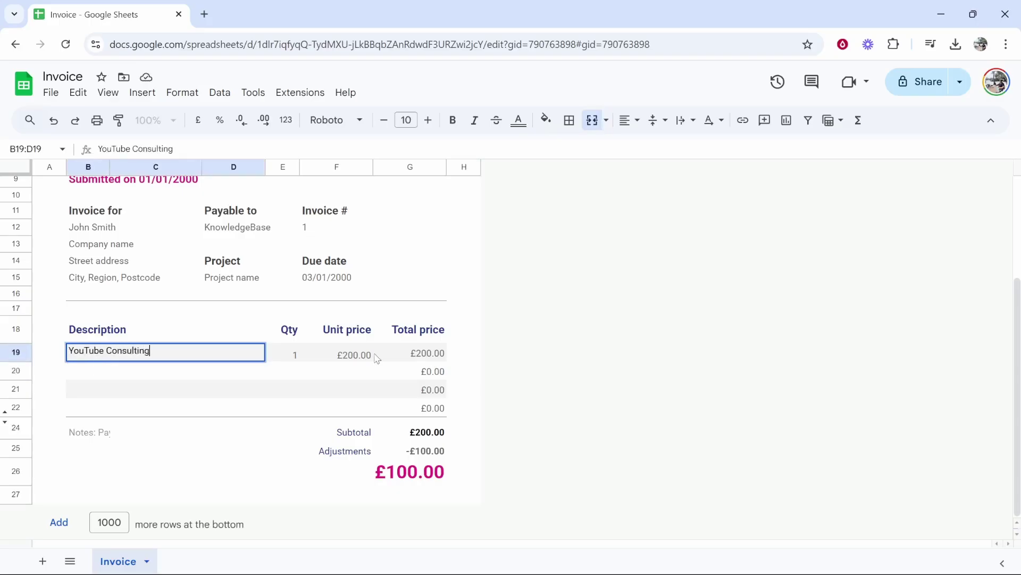
{"action": "double_click", "coordinate": [376, 354]}
{"action": "double_click", "coordinate": [355, 355]}
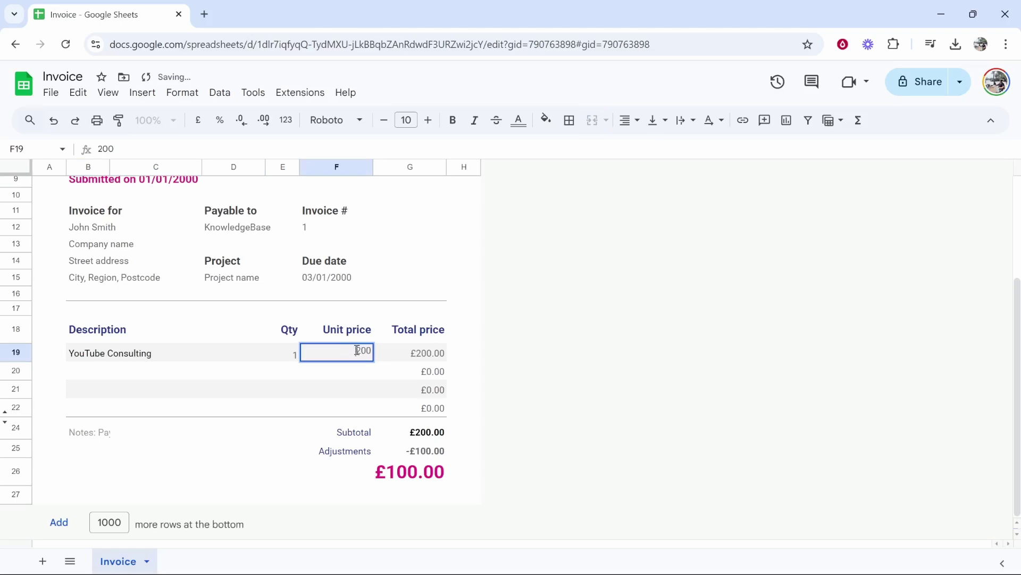
{"action": "double_click", "coordinate": [356, 350]}
{"action": "type", "text": "50"}
{"action": "key", "text": "Return"}
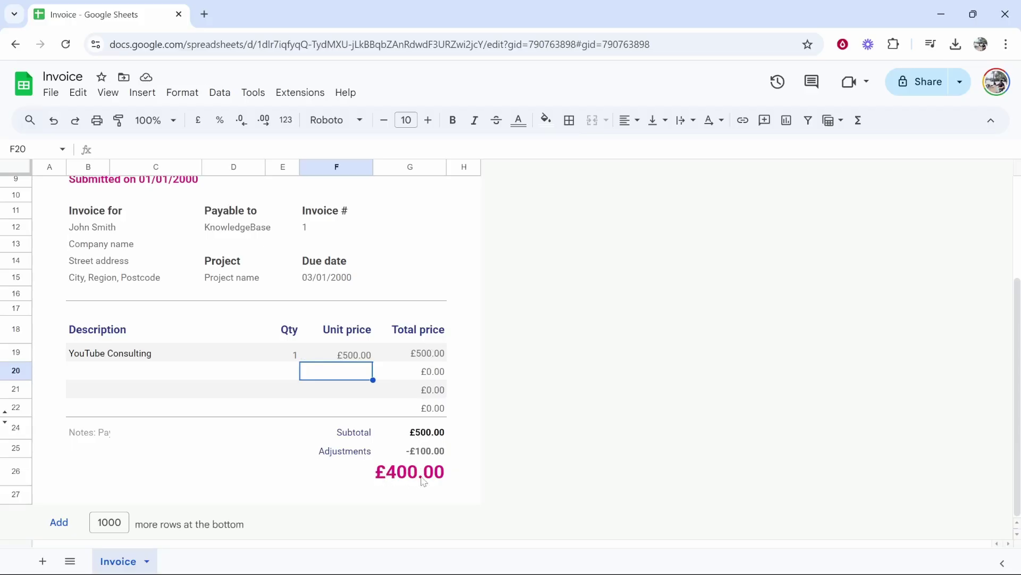
Step: Change the -£100.00 Adjustments value to £0.00 so the total reads £500.00
{"action": "left_click", "coordinate": [360, 456]}
{"action": "left_click", "coordinate": [431, 455]}
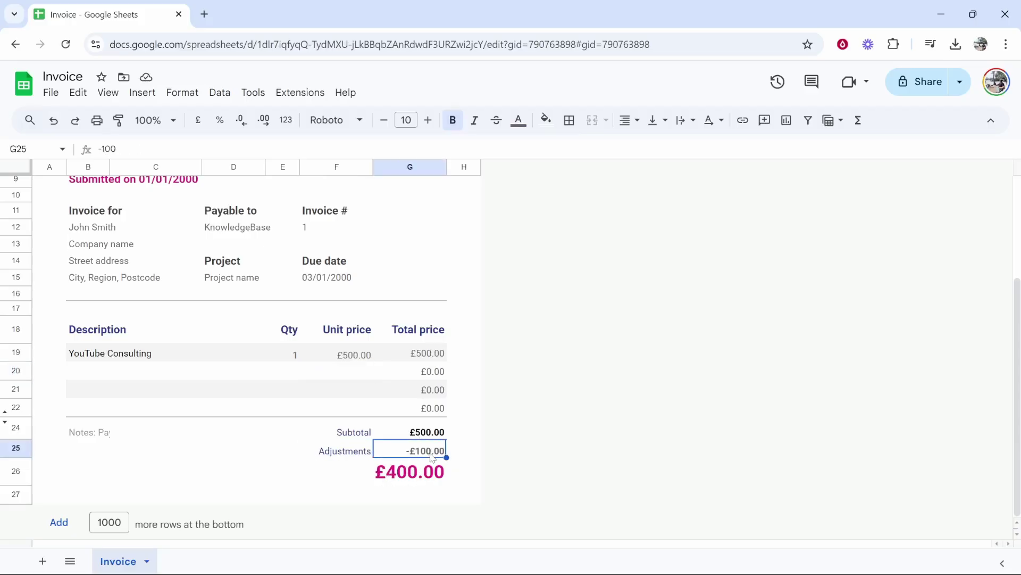
{"action": "type", "text": "-1"}
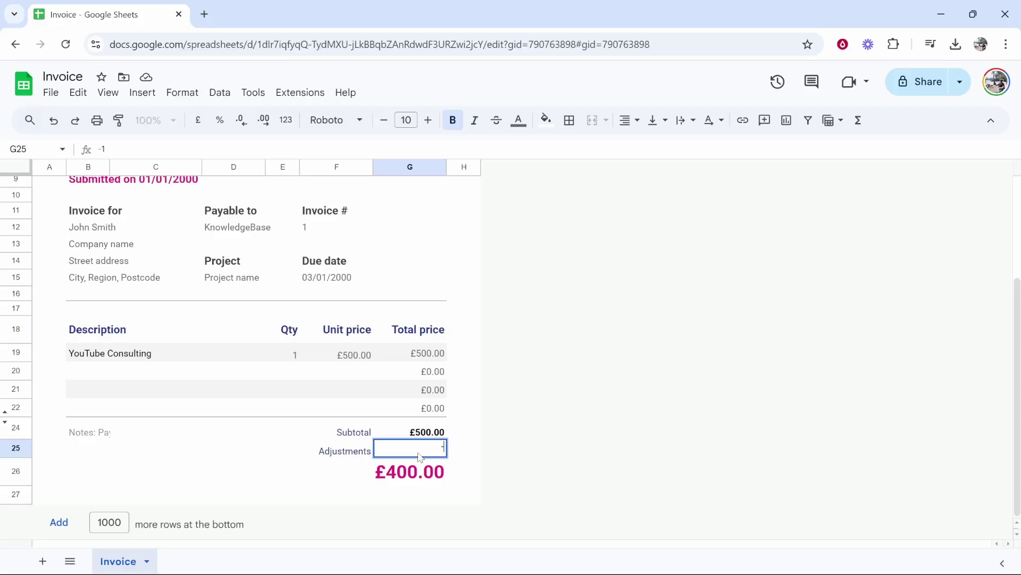
{"action": "type", "text": "0"}
{"action": "key", "text": "Return"}
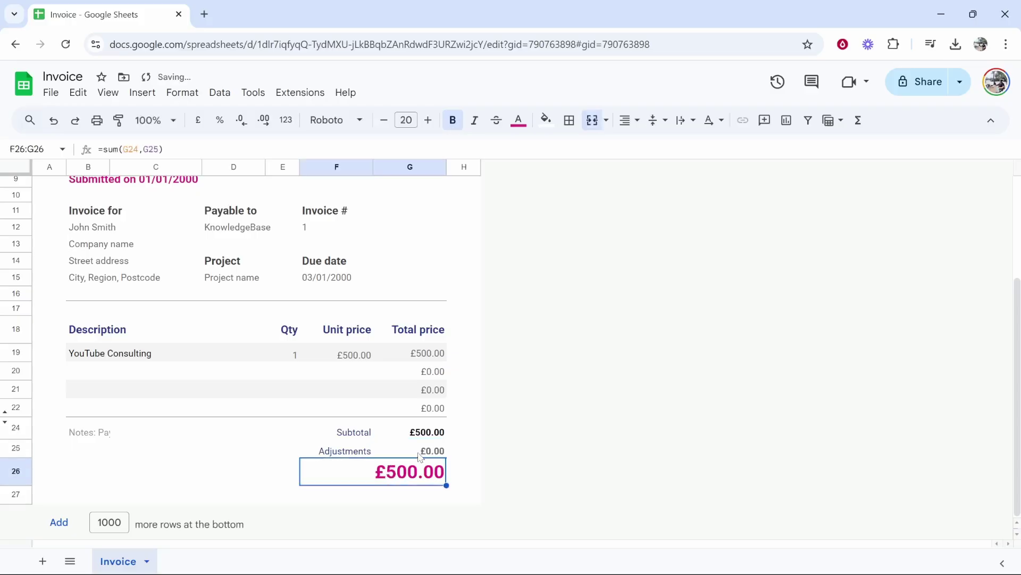
{"action": "left_click", "coordinate": [464, 408]}
{"action": "left_click", "coordinate": [436, 471]}
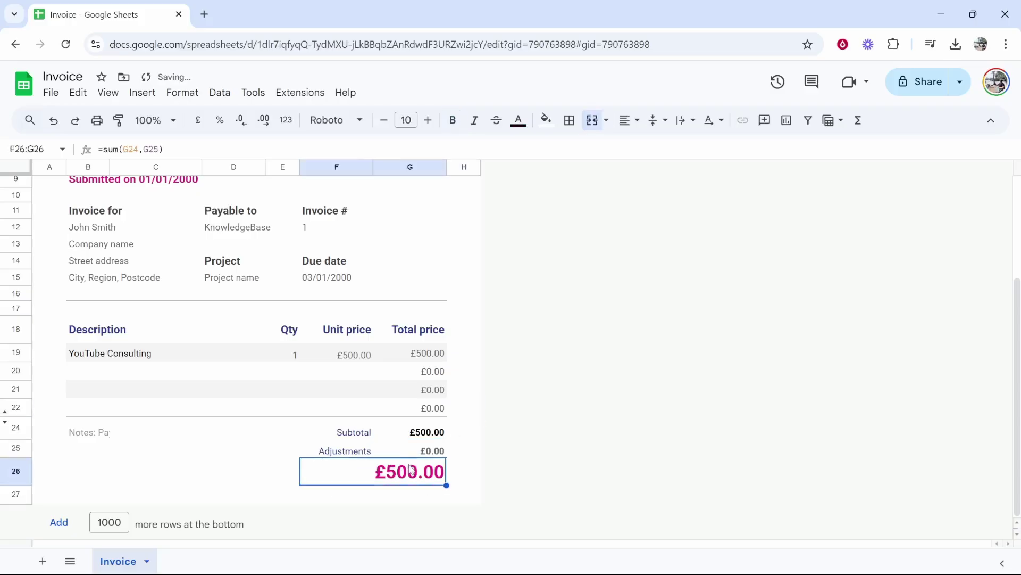
{"action": "left_click", "coordinate": [464, 428]}
{"action": "scroll", "coordinate": [237, 346], "scroll_direction": "up", "scroll_amount": 3}
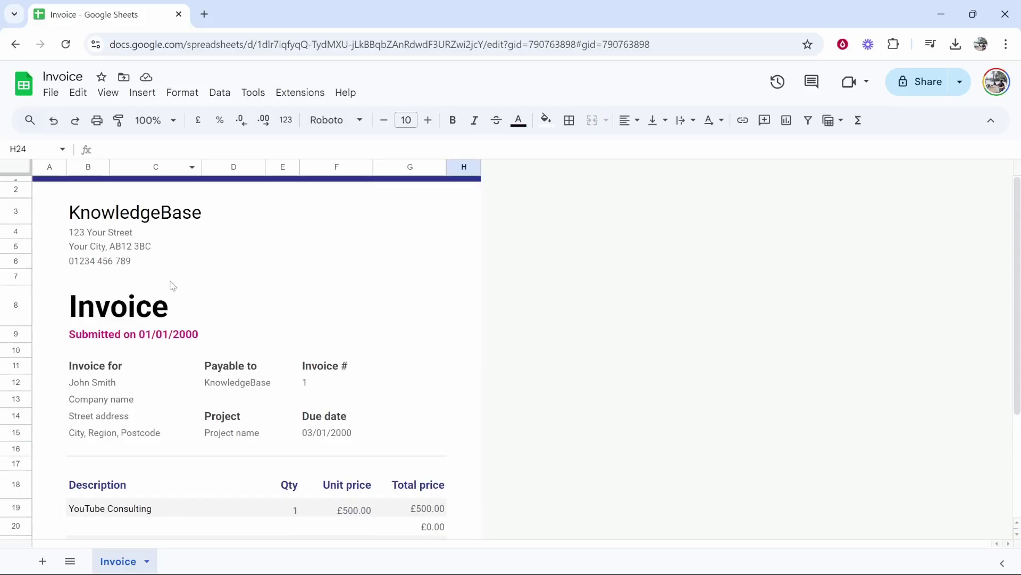
Step: Download the invoice as a portrait-orientation PDF and save it to Downloads
{"action": "left_click", "coordinate": [51, 93]}
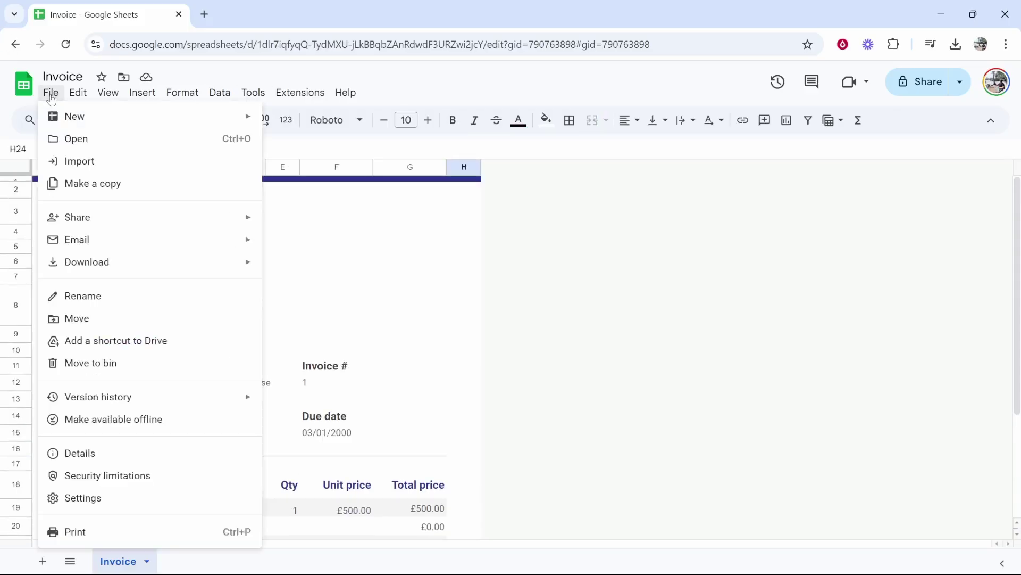
{"action": "mouse_move", "coordinate": [85, 267]}
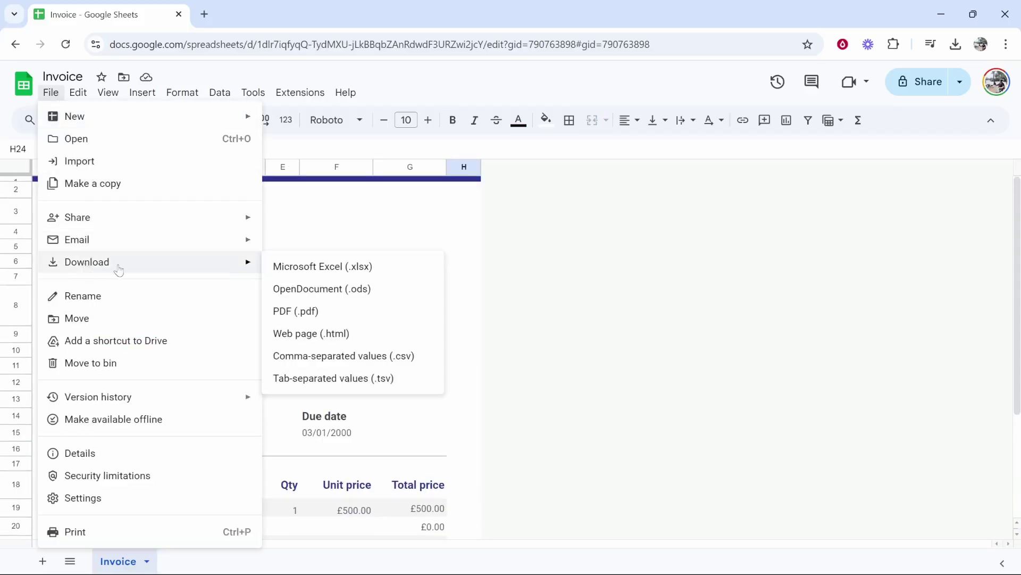
{"action": "left_click", "coordinate": [324, 314]}
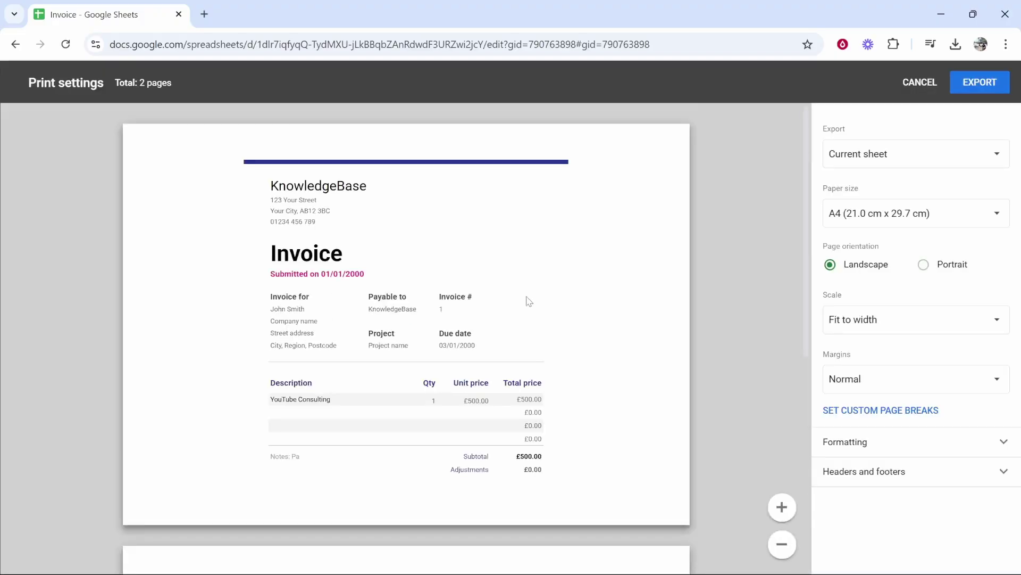
{"action": "left_click", "coordinate": [923, 265]}
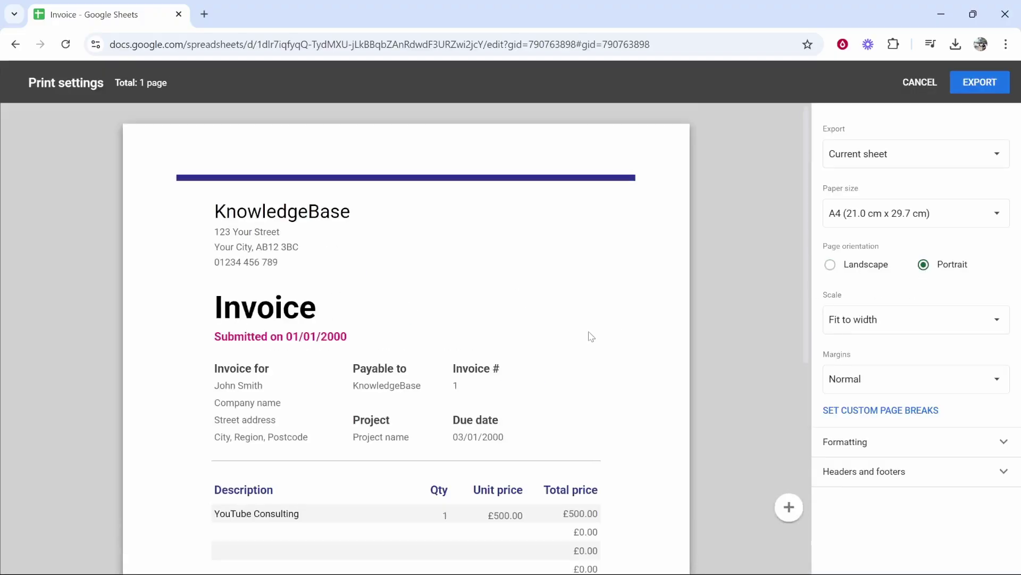
{"action": "scroll", "coordinate": [589, 335], "scroll_direction": "down", "scroll_amount": 5}
{"action": "scroll", "coordinate": [590, 335], "scroll_direction": "up", "scroll_amount": 5}
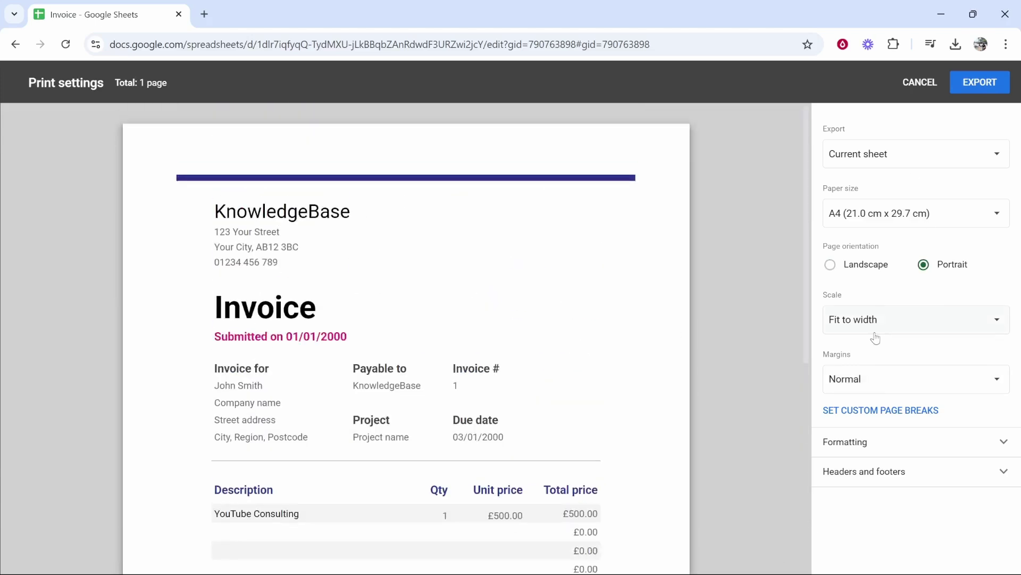
{"action": "left_click", "coordinate": [973, 87]}
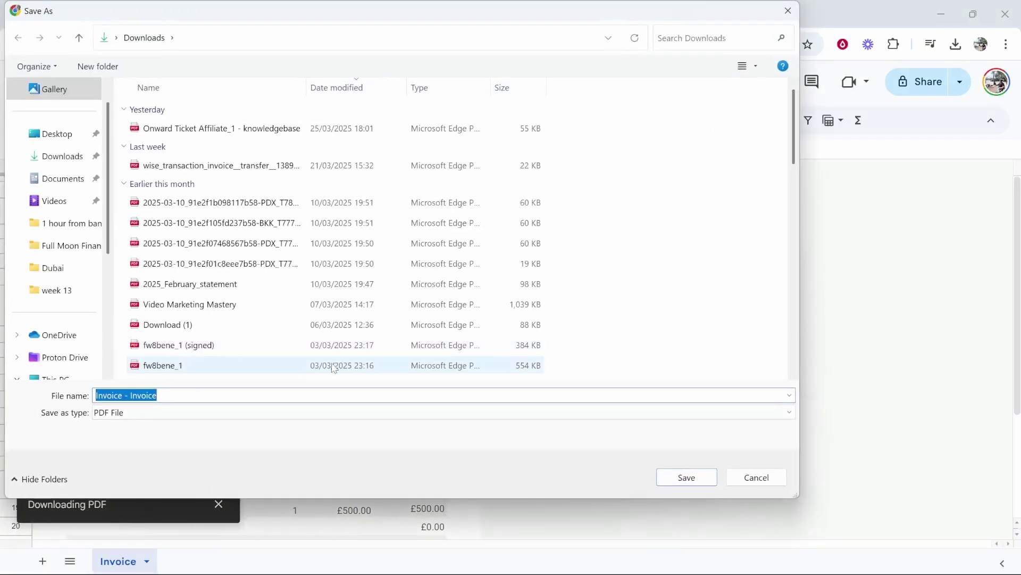
{"action": "left_click", "coordinate": [659, 479]}
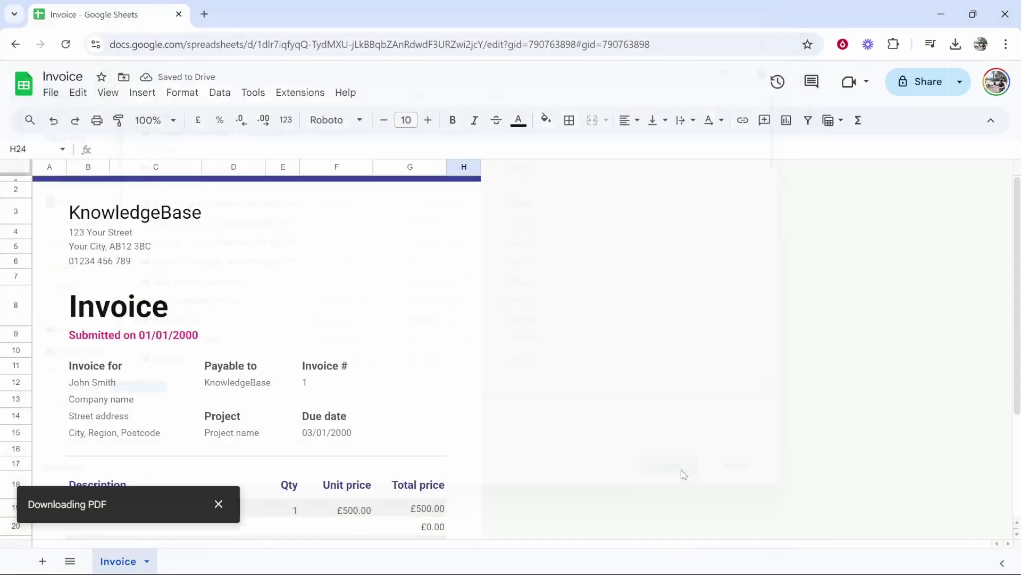
{"action": "left_click", "coordinate": [919, 78]}
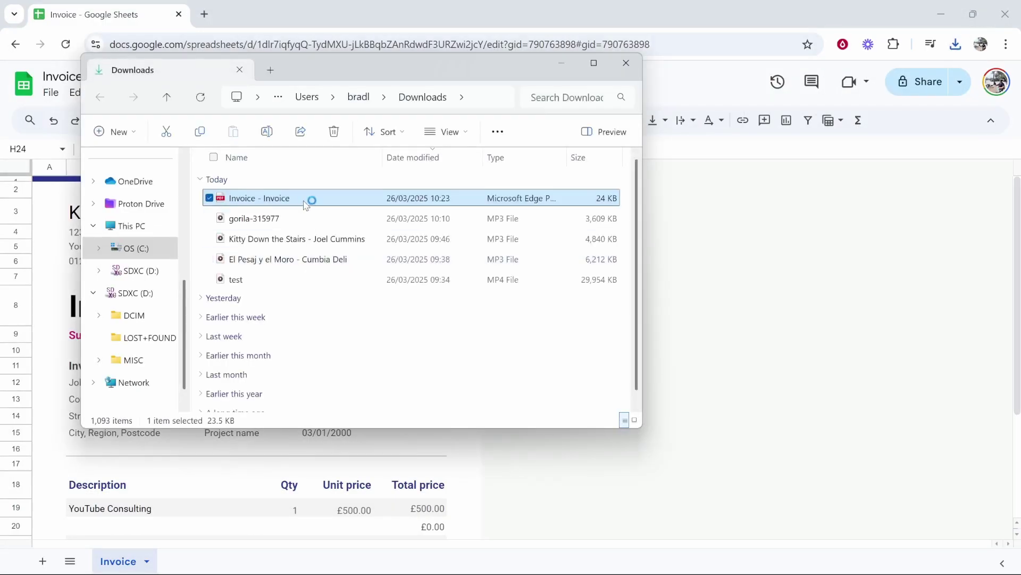
Step: Open 'Invoice - Invoice.pdf' from the Downloads folder
{"action": "double_click", "coordinate": [307, 204]}
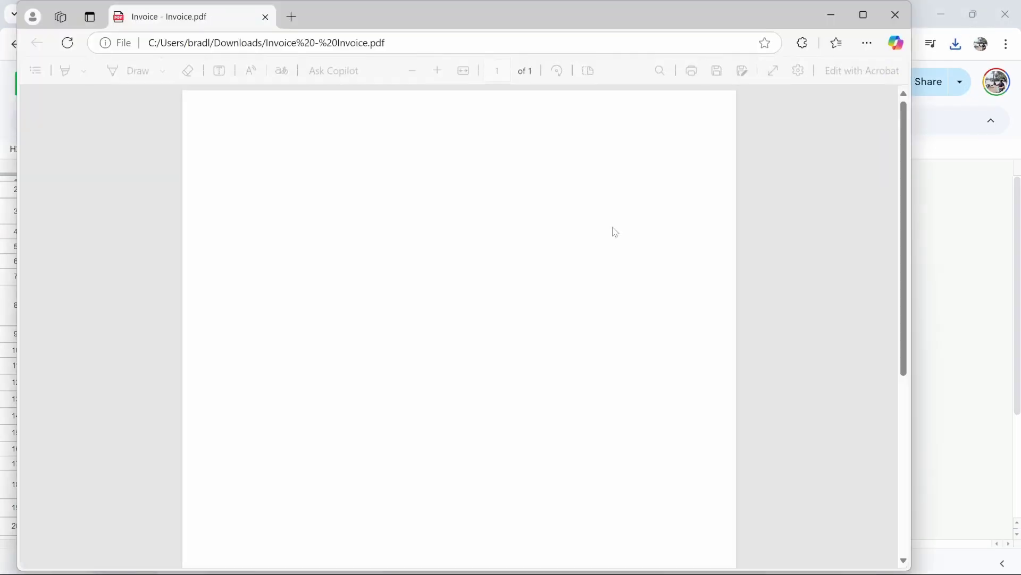